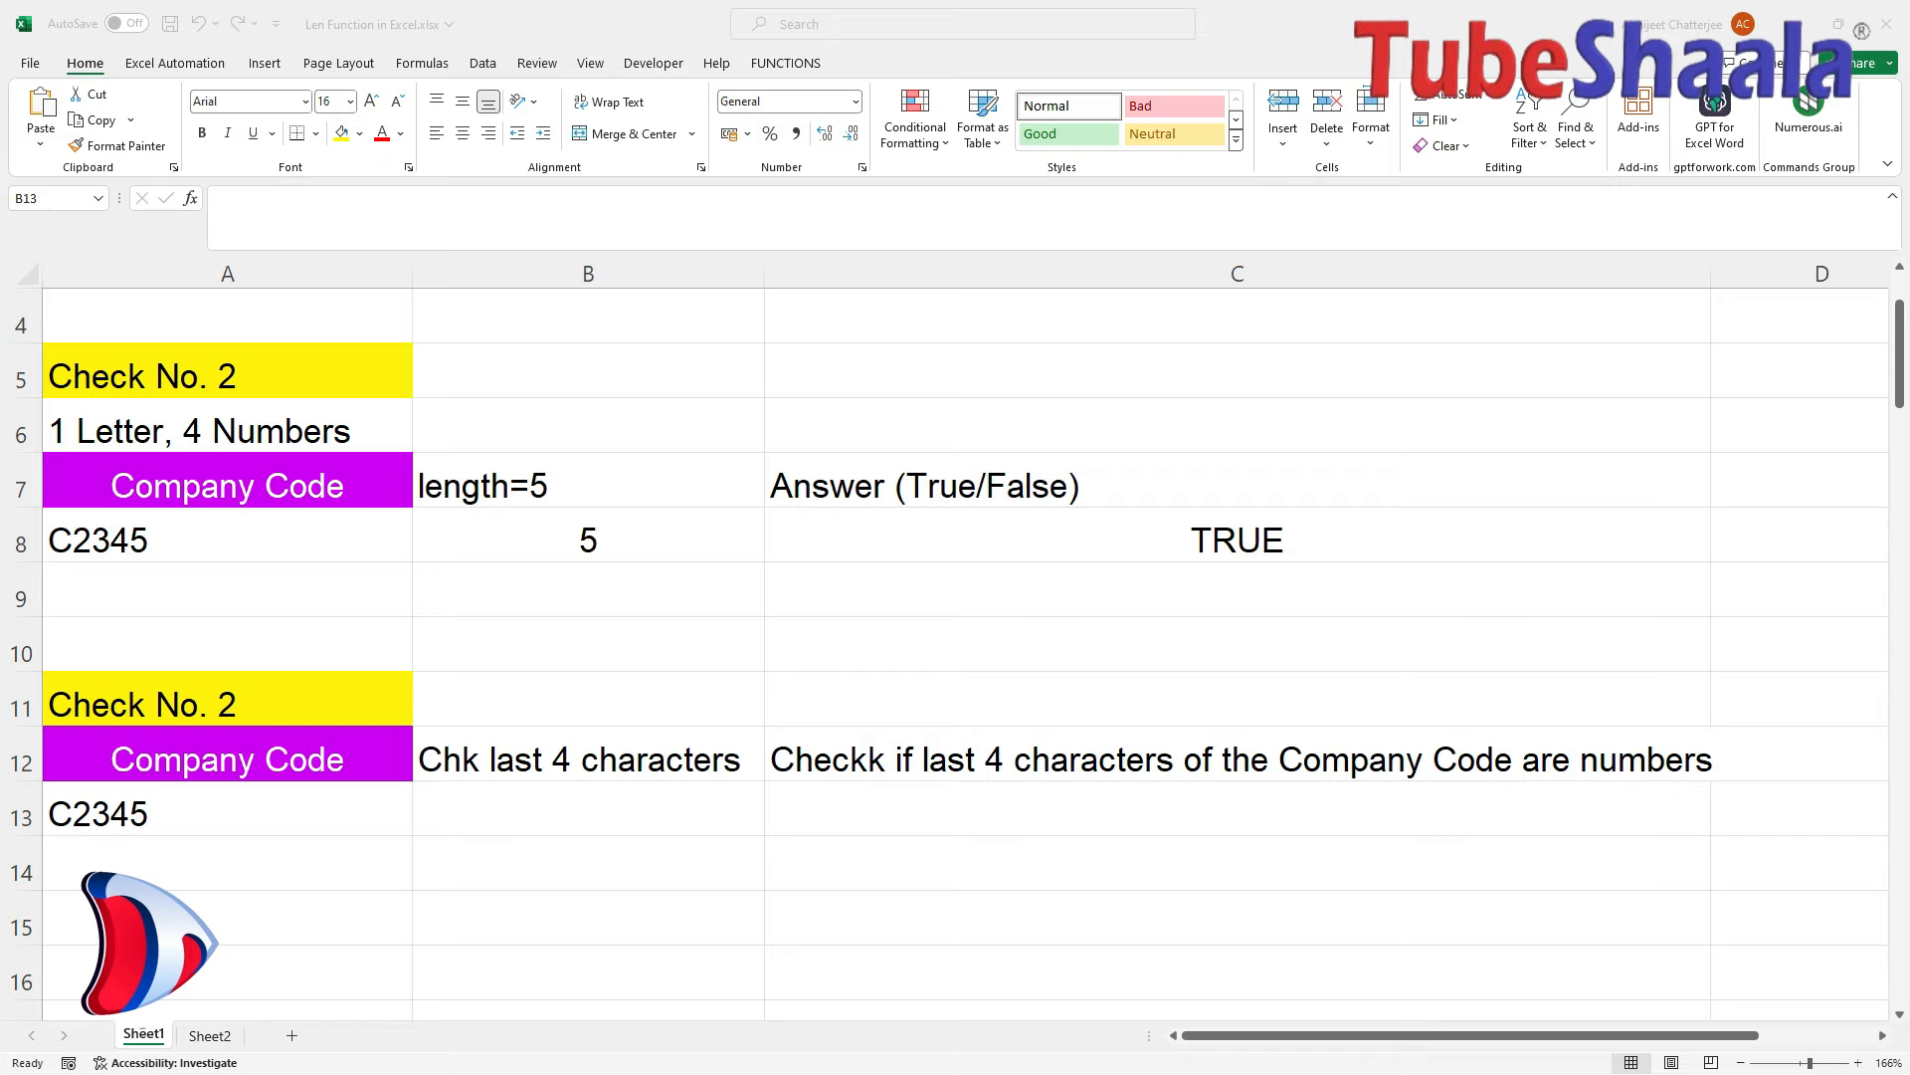
Enter =RIGHT(A13,4) in B13 to extract 2345 from the code C2345.
click(588, 808)
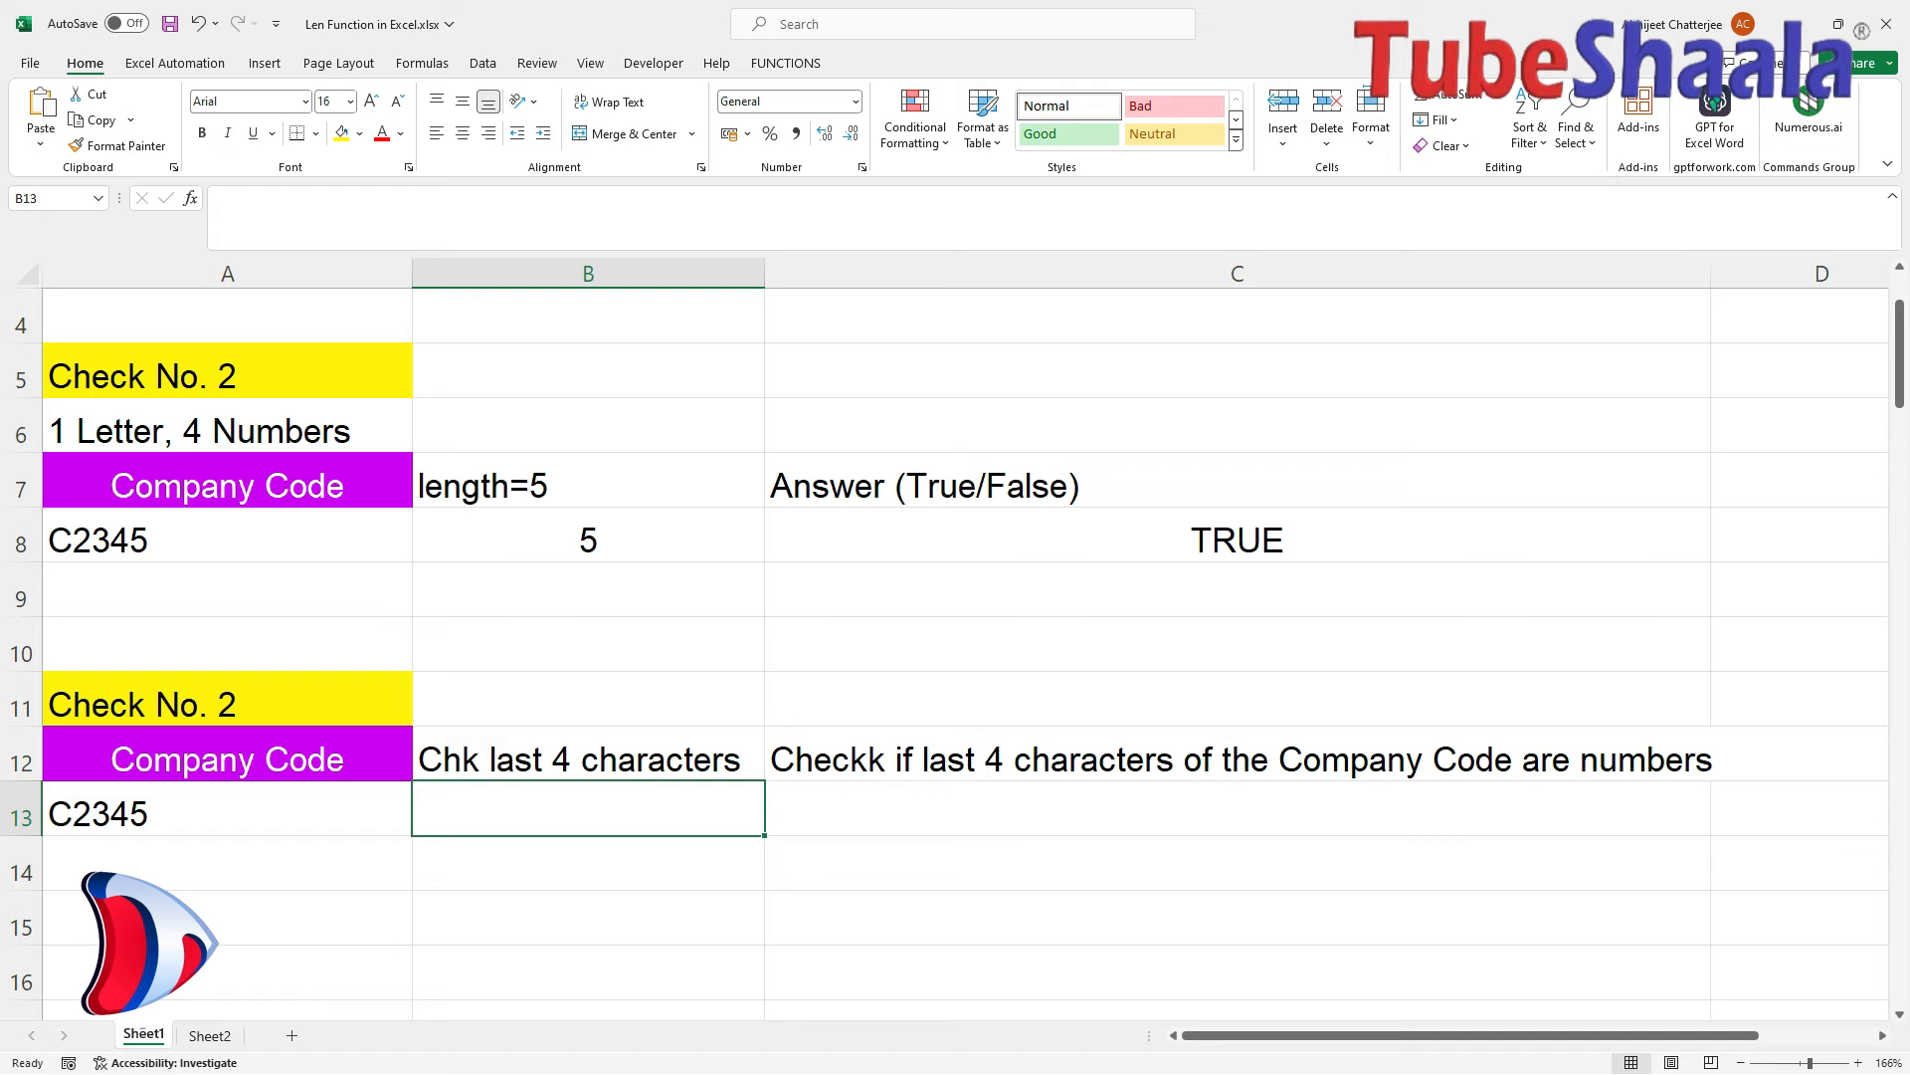
text(=)
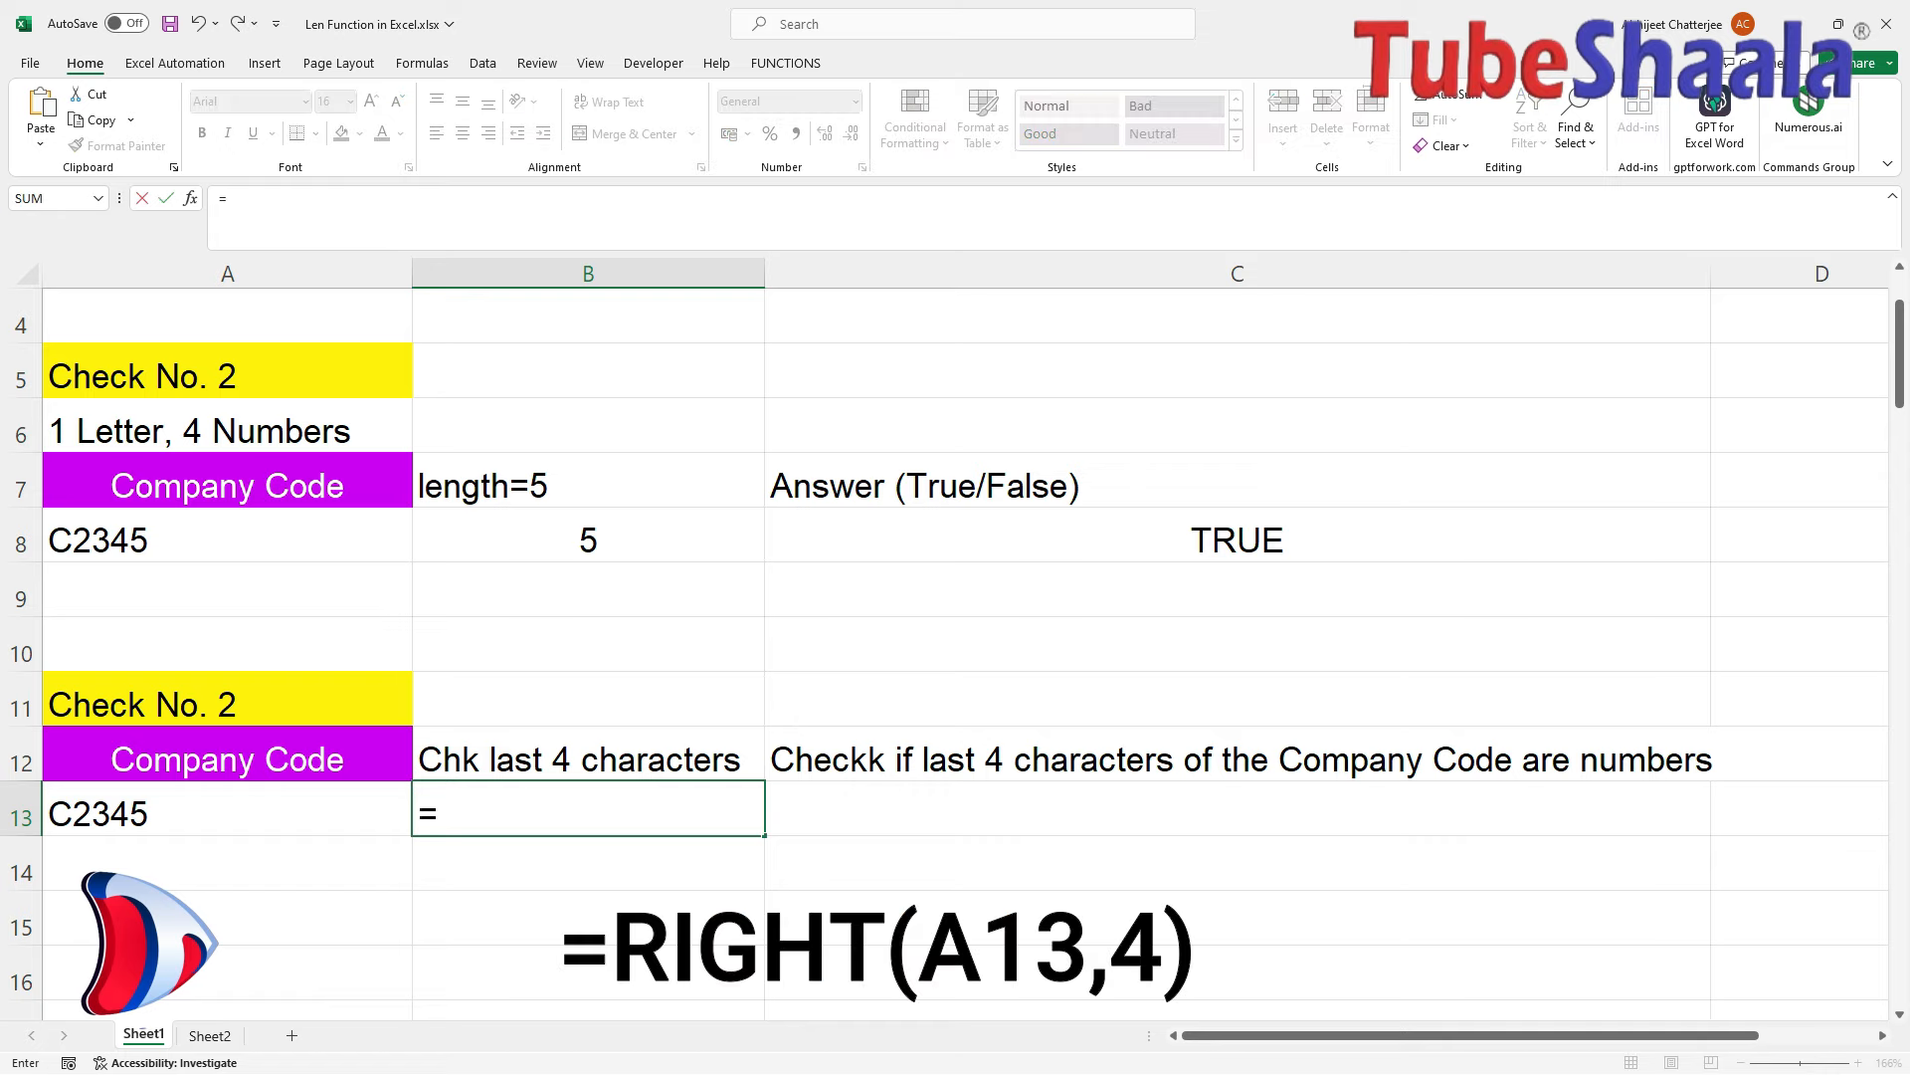
text(Righ)
key(Tab)
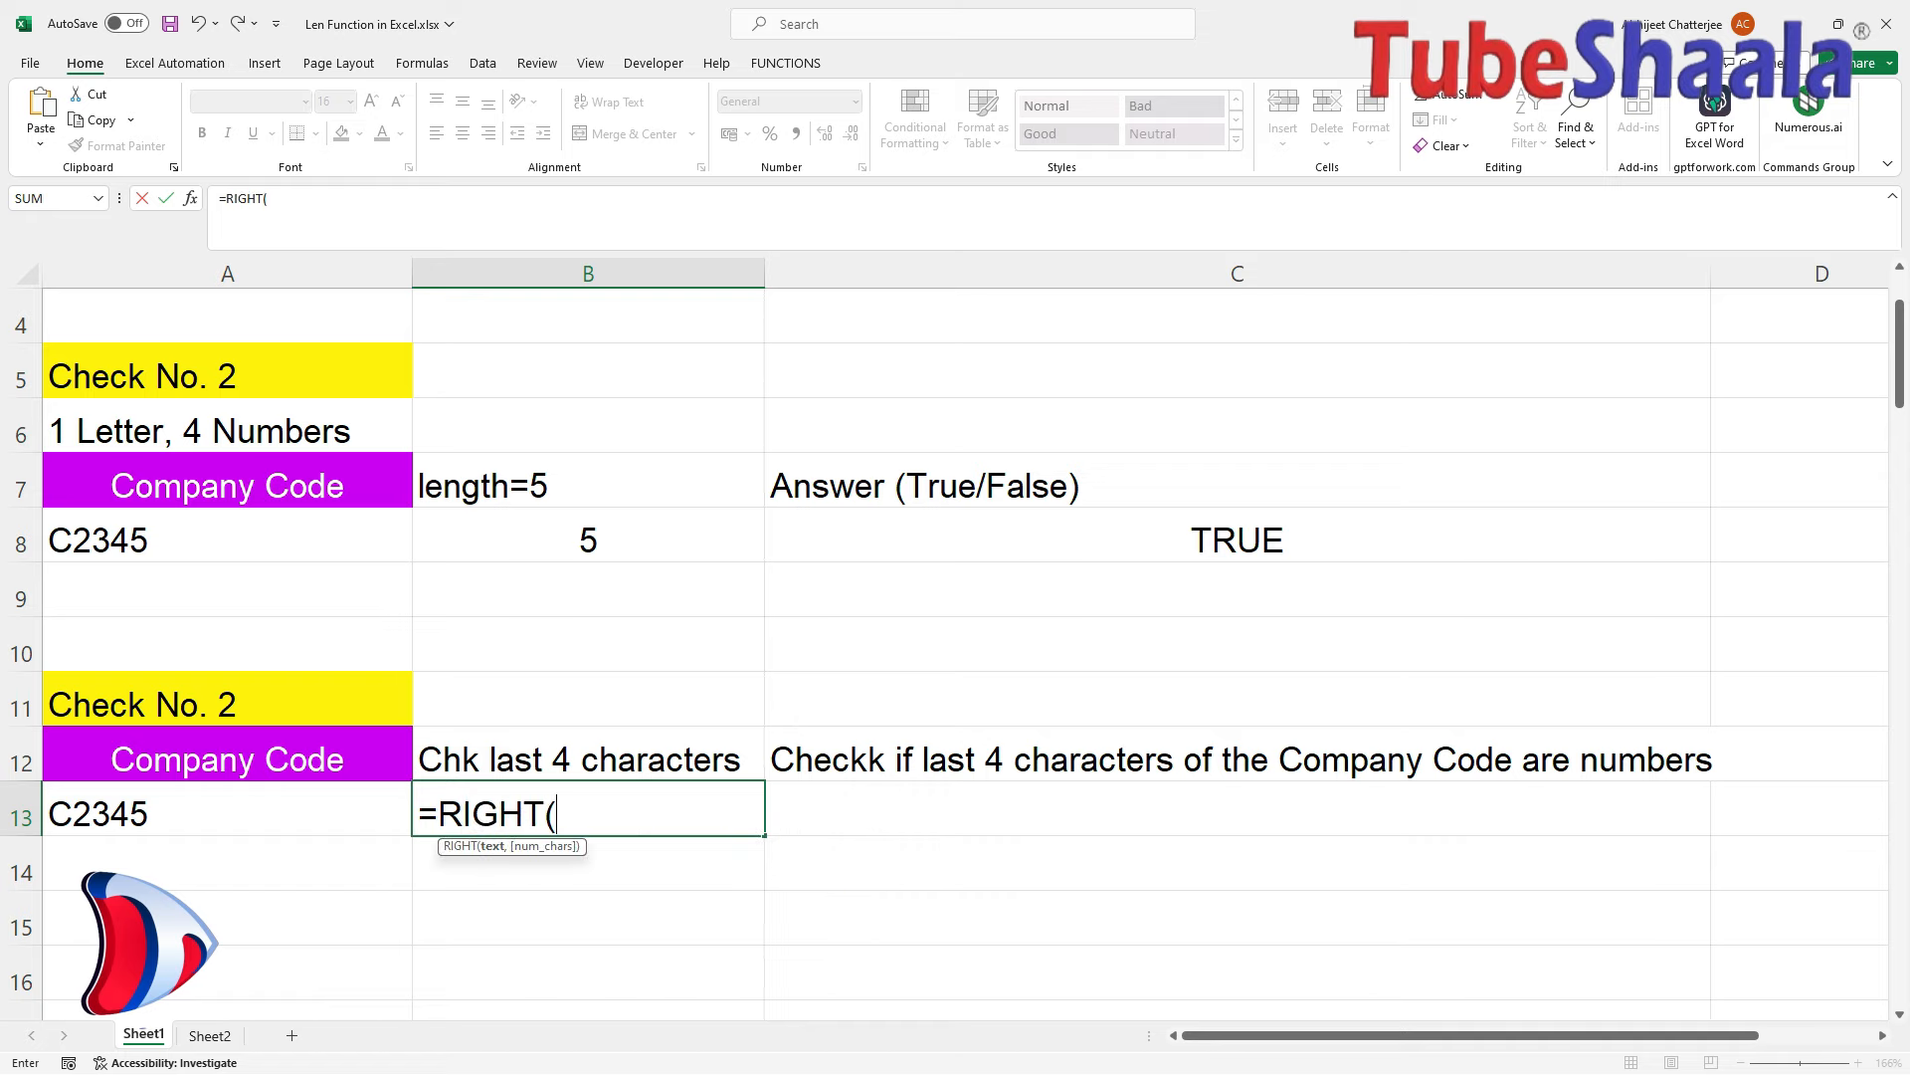
key(Left)
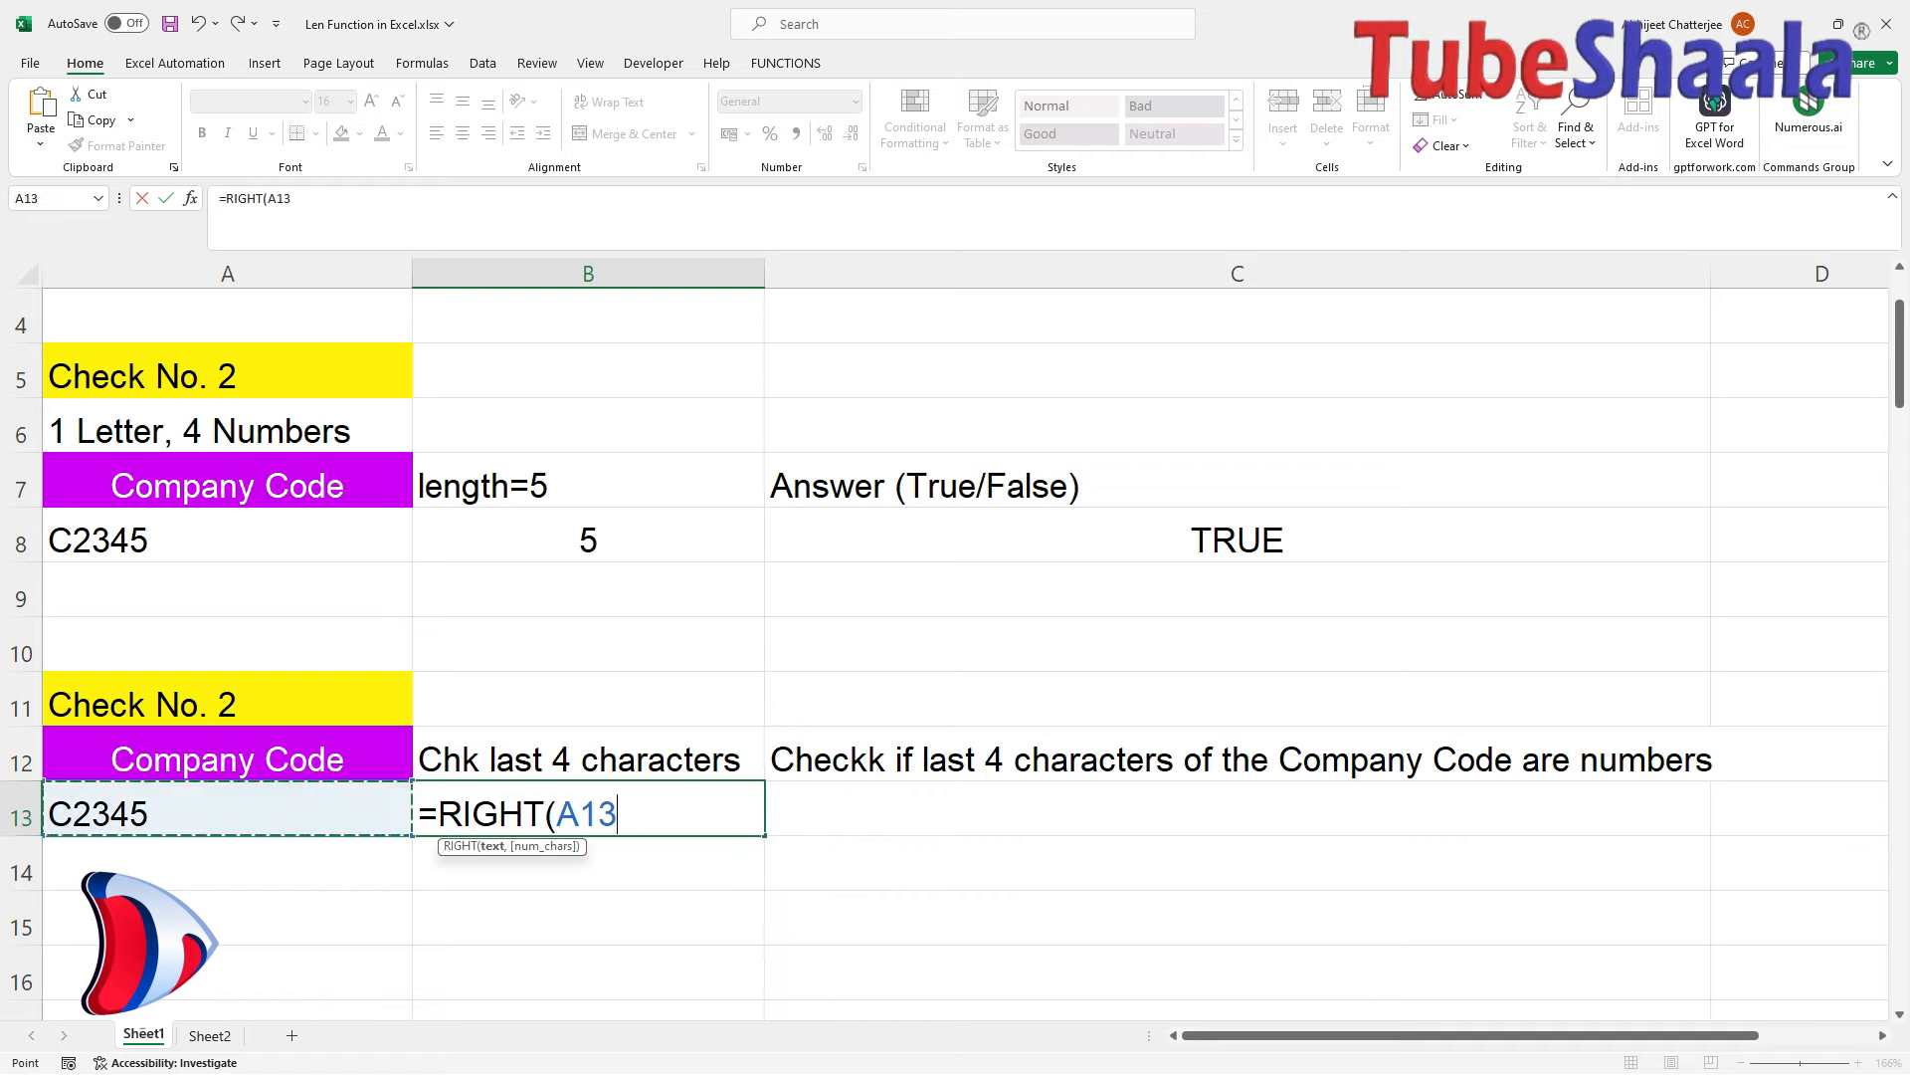
text(,4)
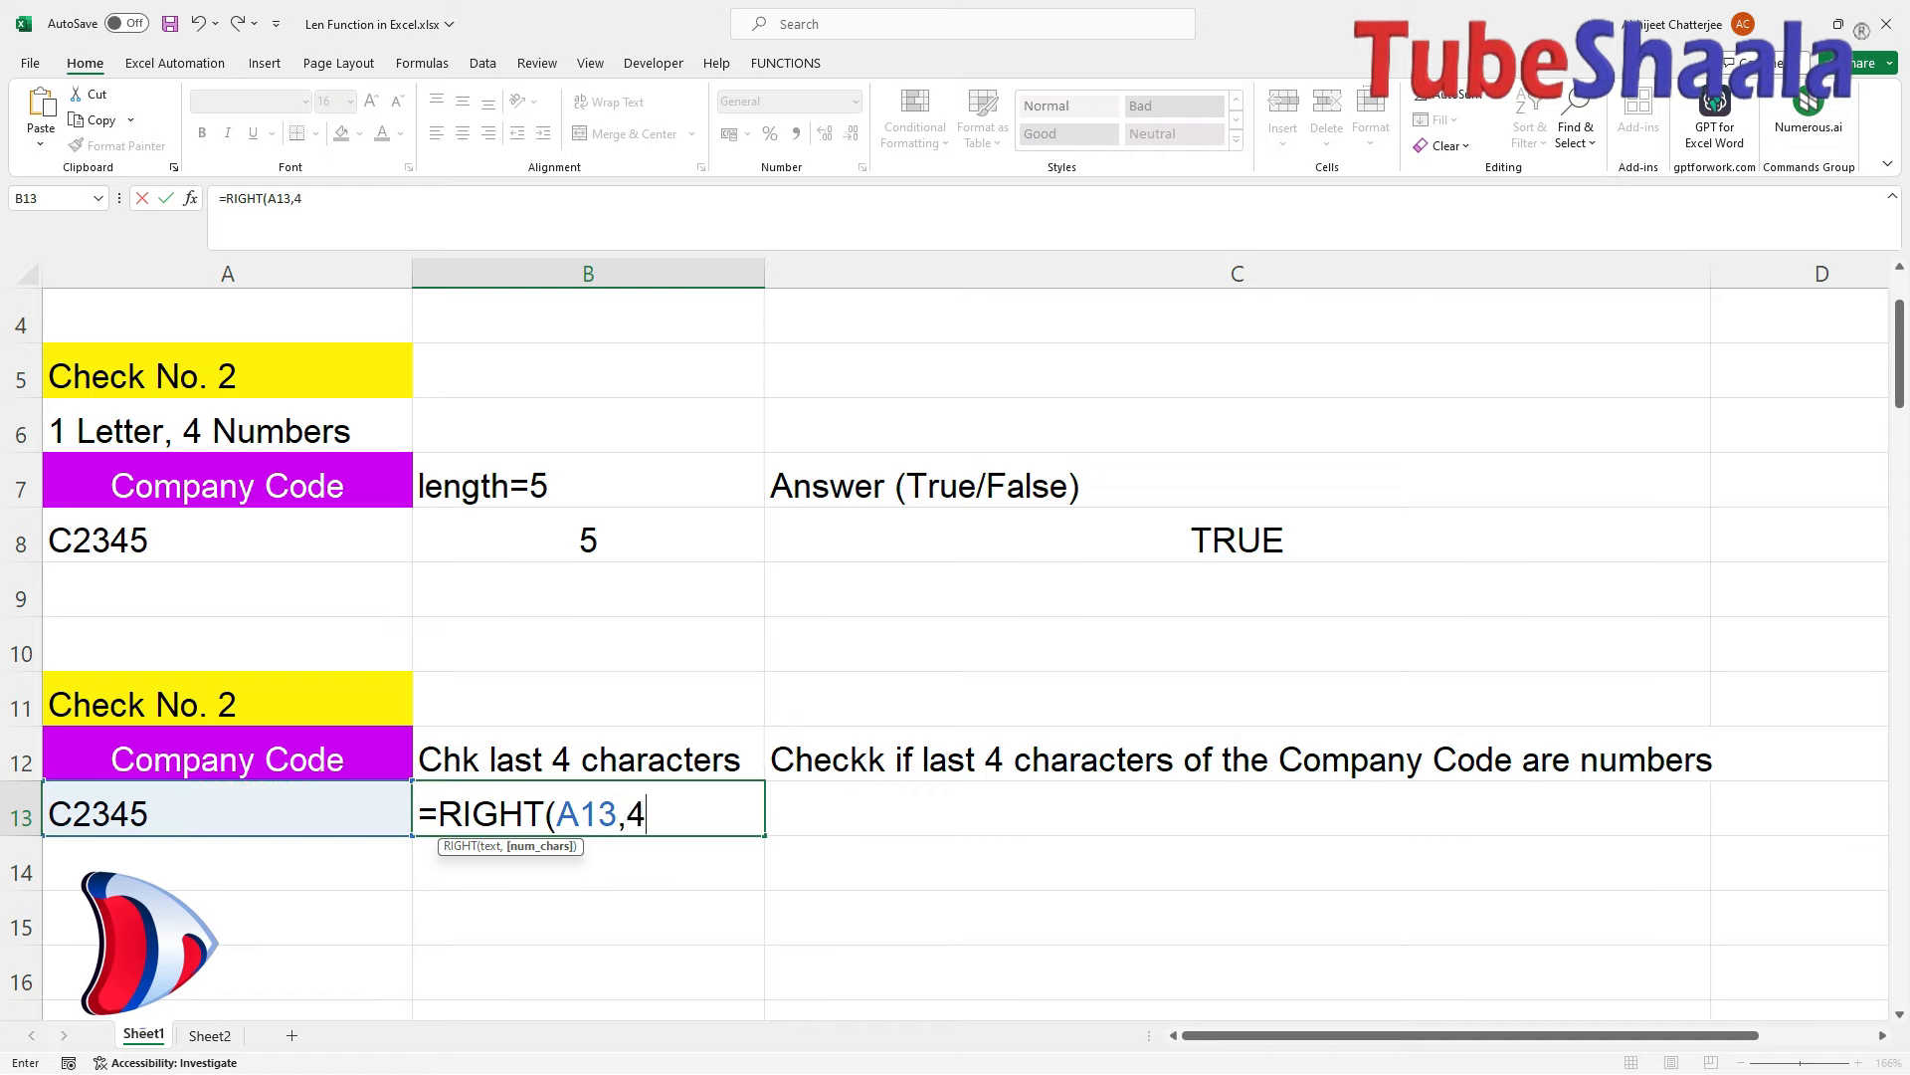
text())
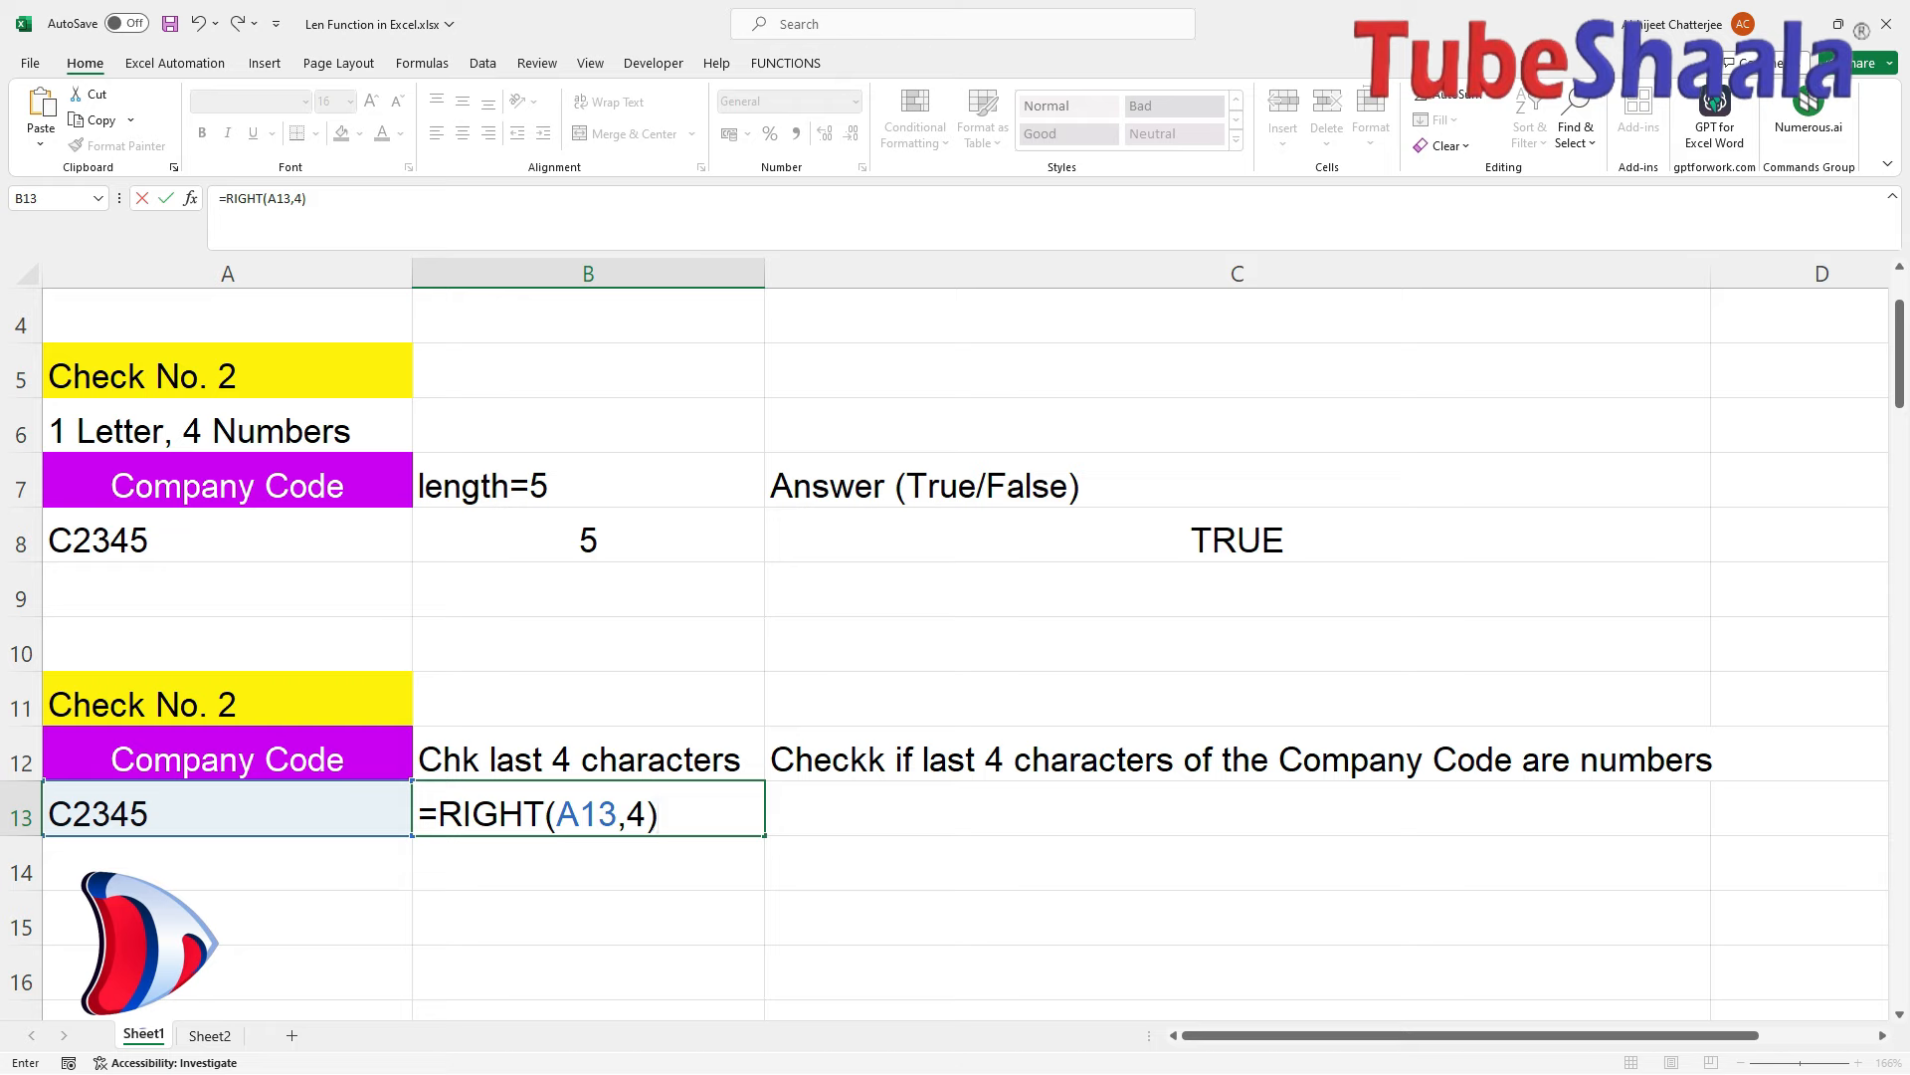
key(Return)
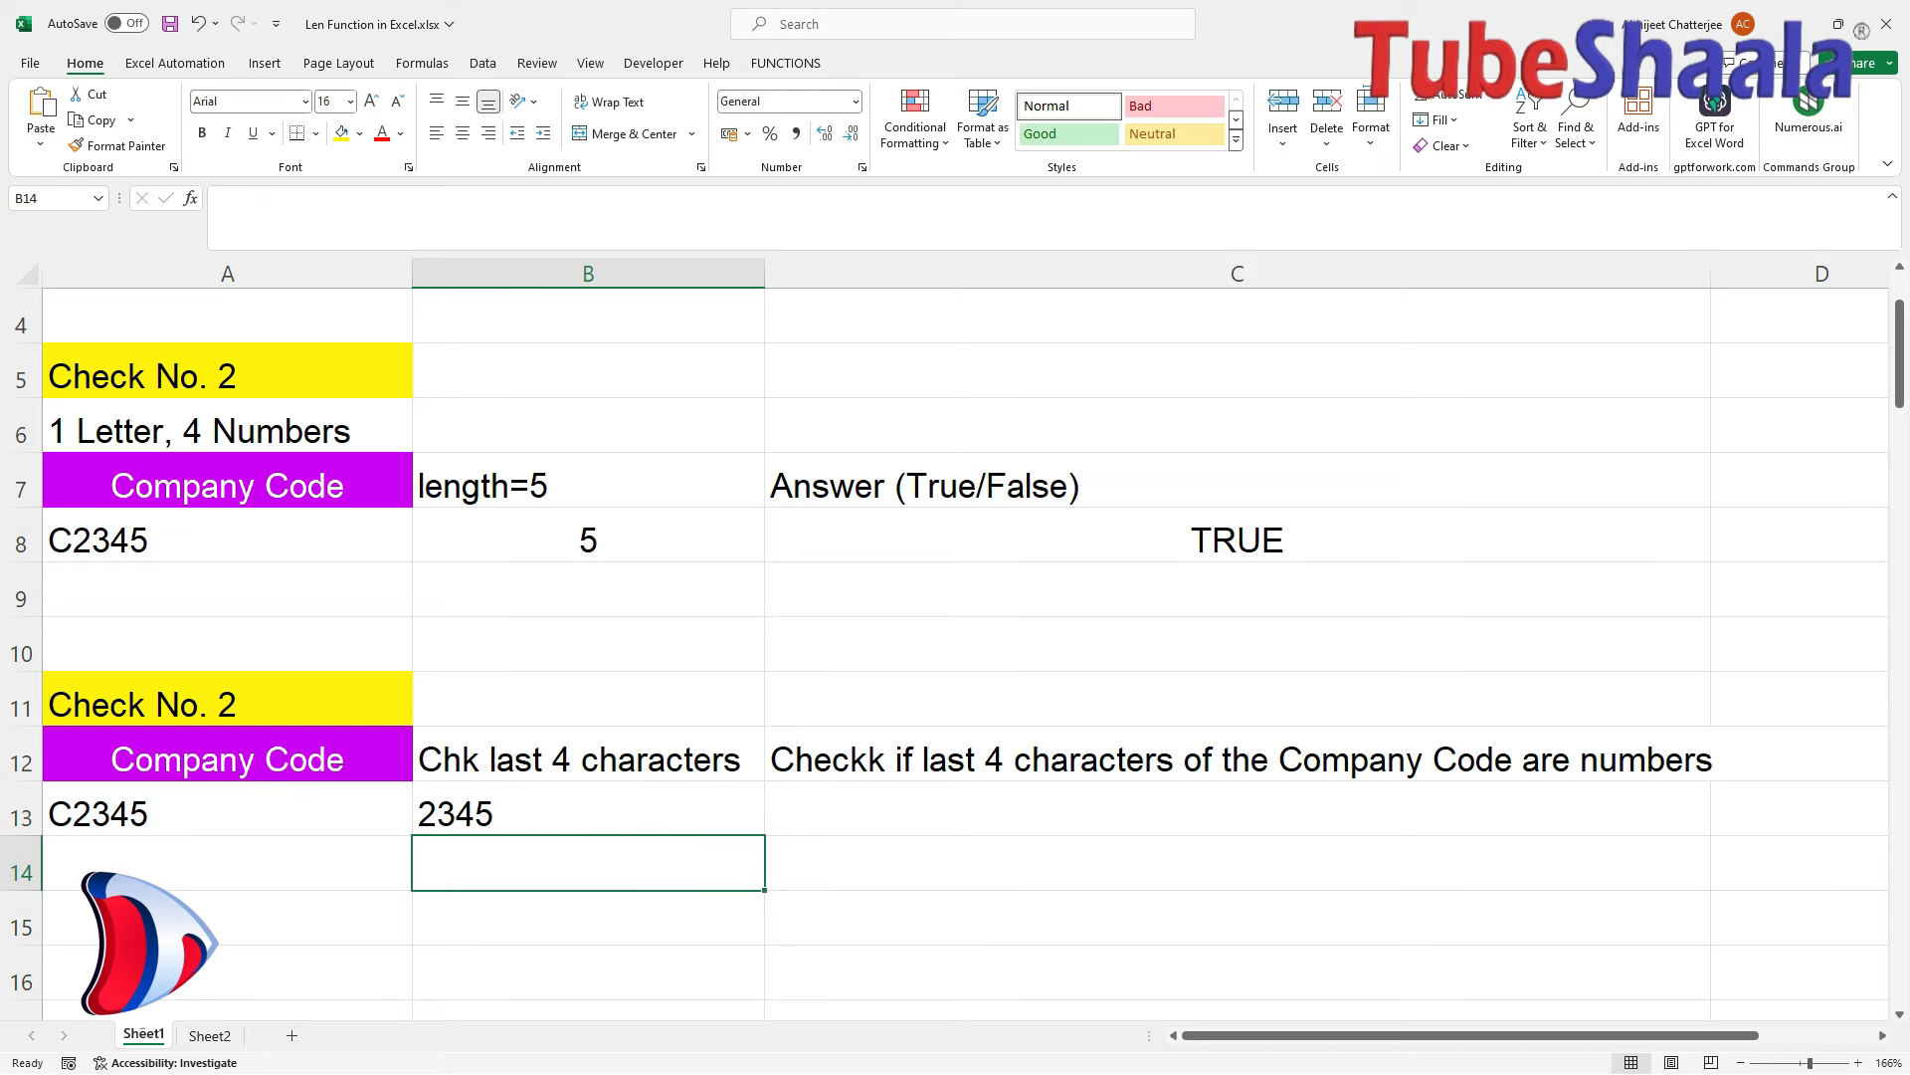
Select B13 to review its =RIGHT(A13,4) formula.
click(588, 809)
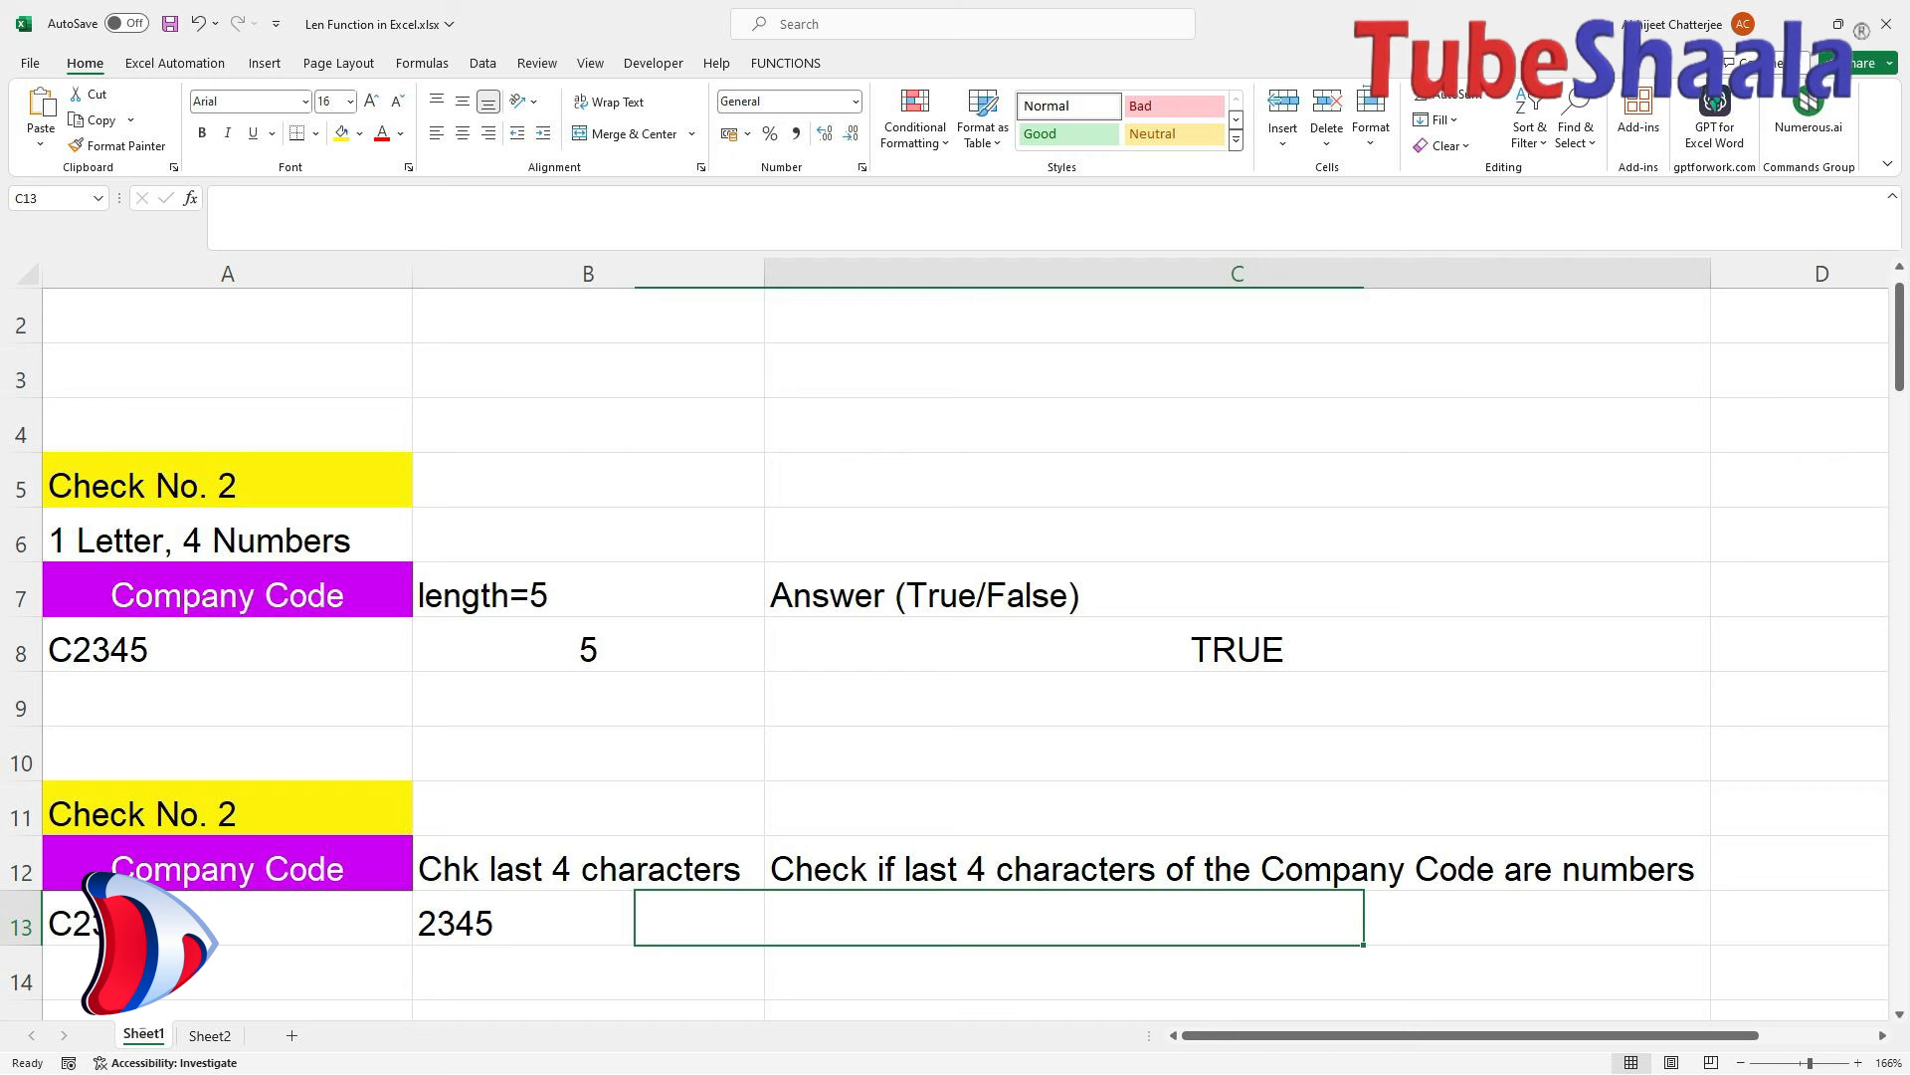
Enter =ISNUMBER(RIGHT(A13,4)) in C13, which returns FALSE.
click(589, 923)
click(1236, 918)
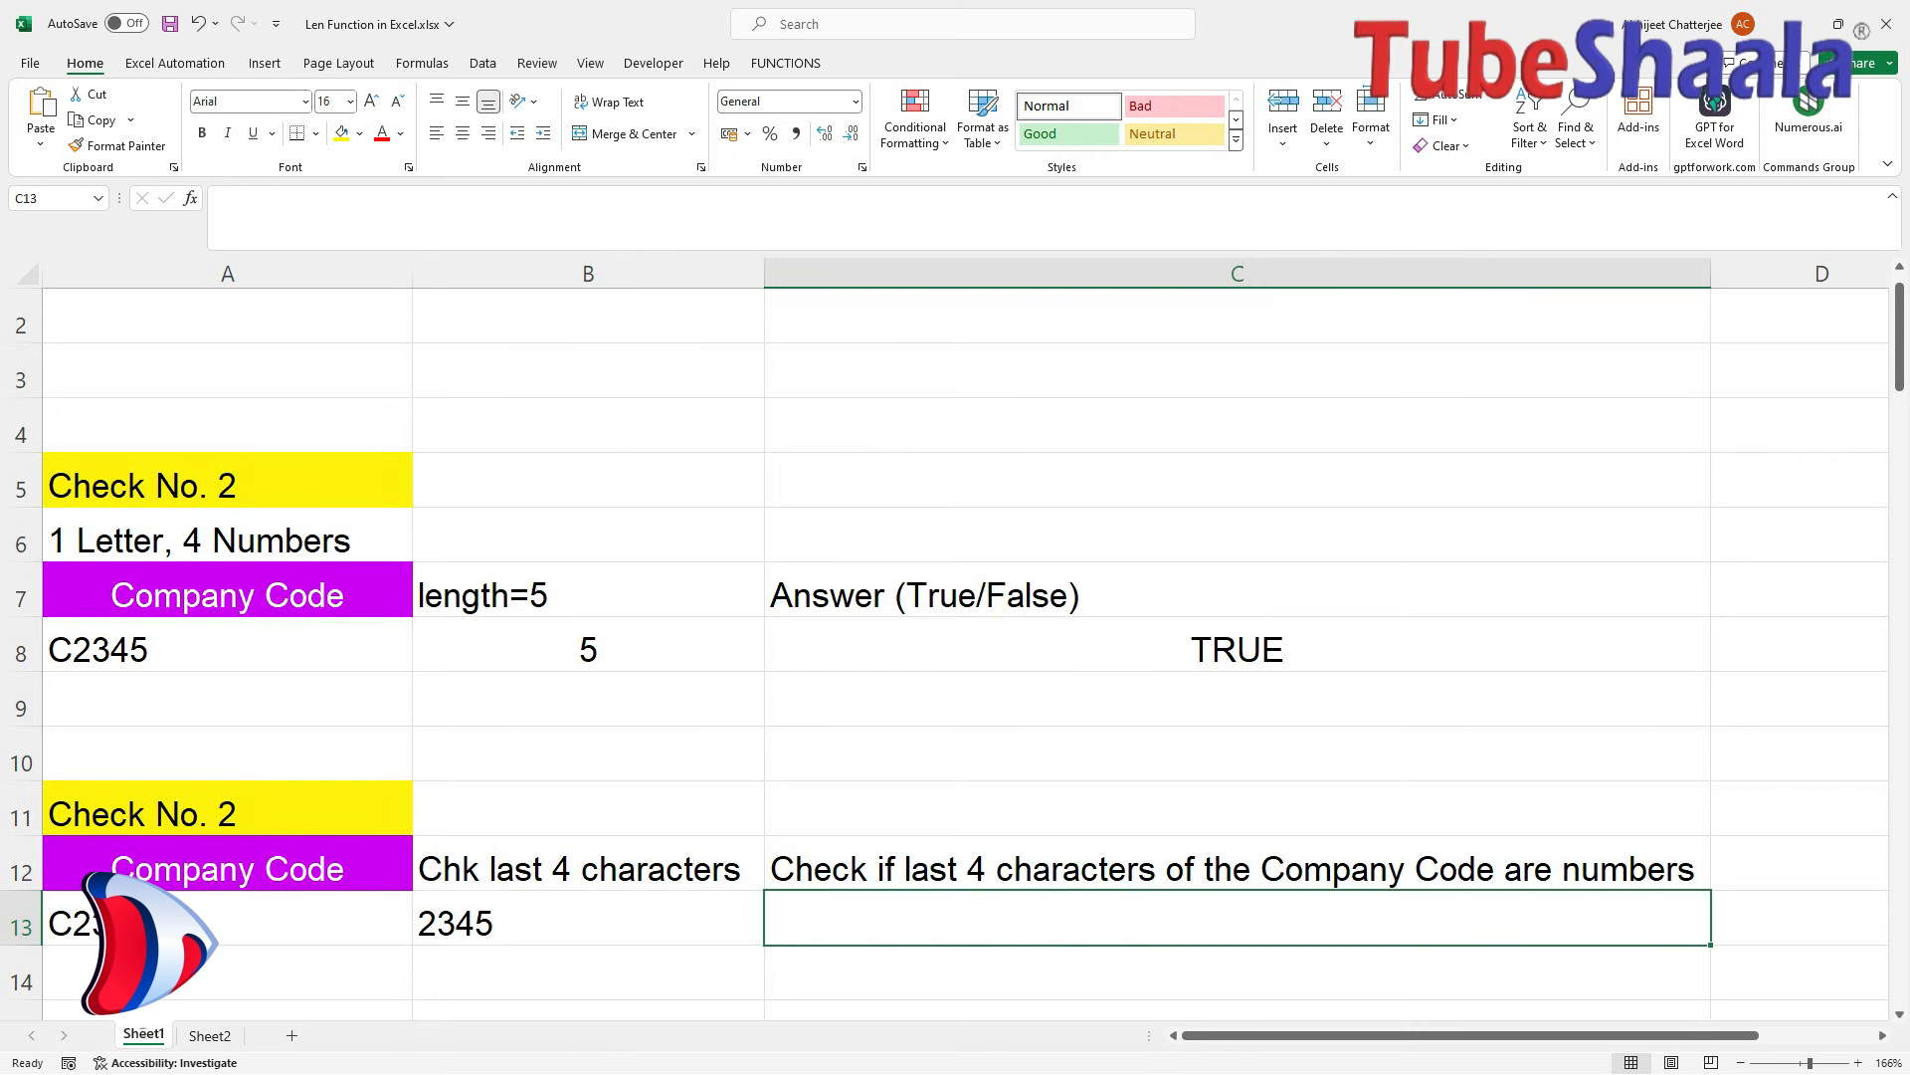
text(=)
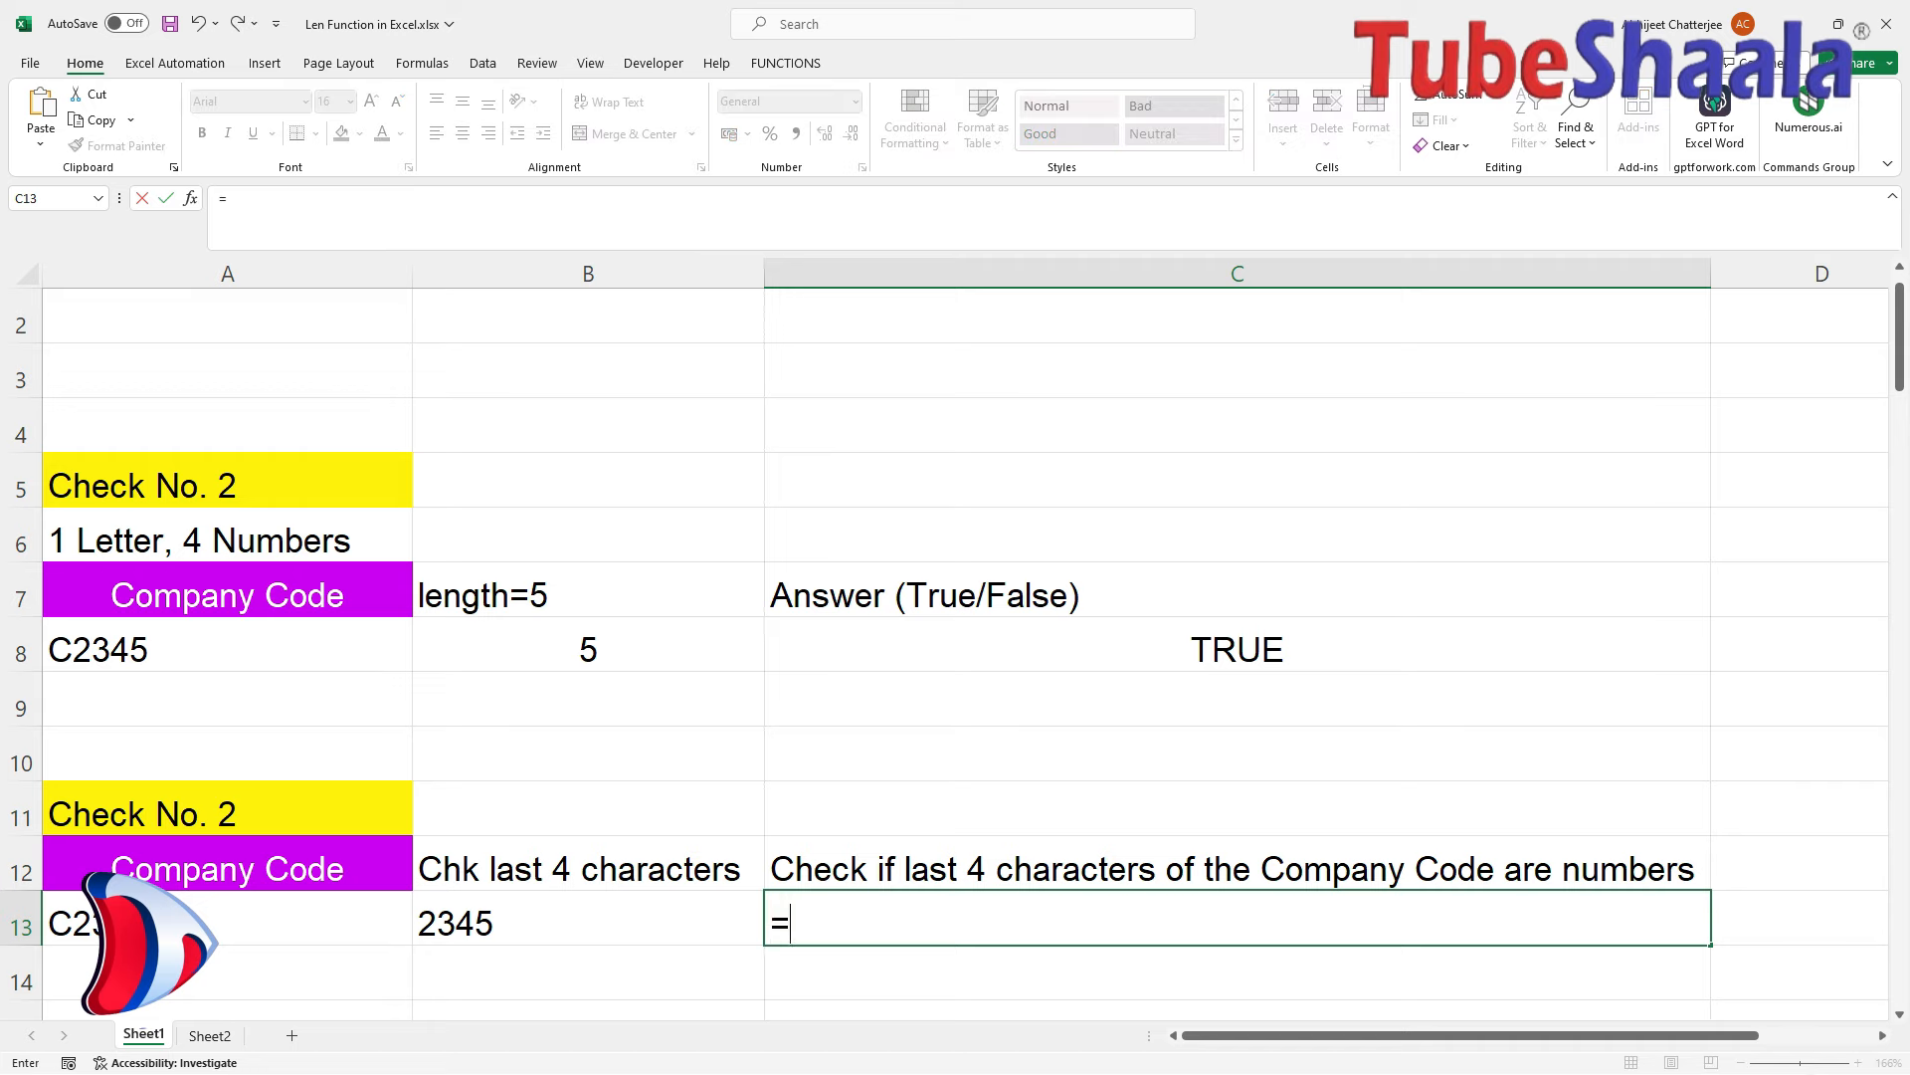
text(is)
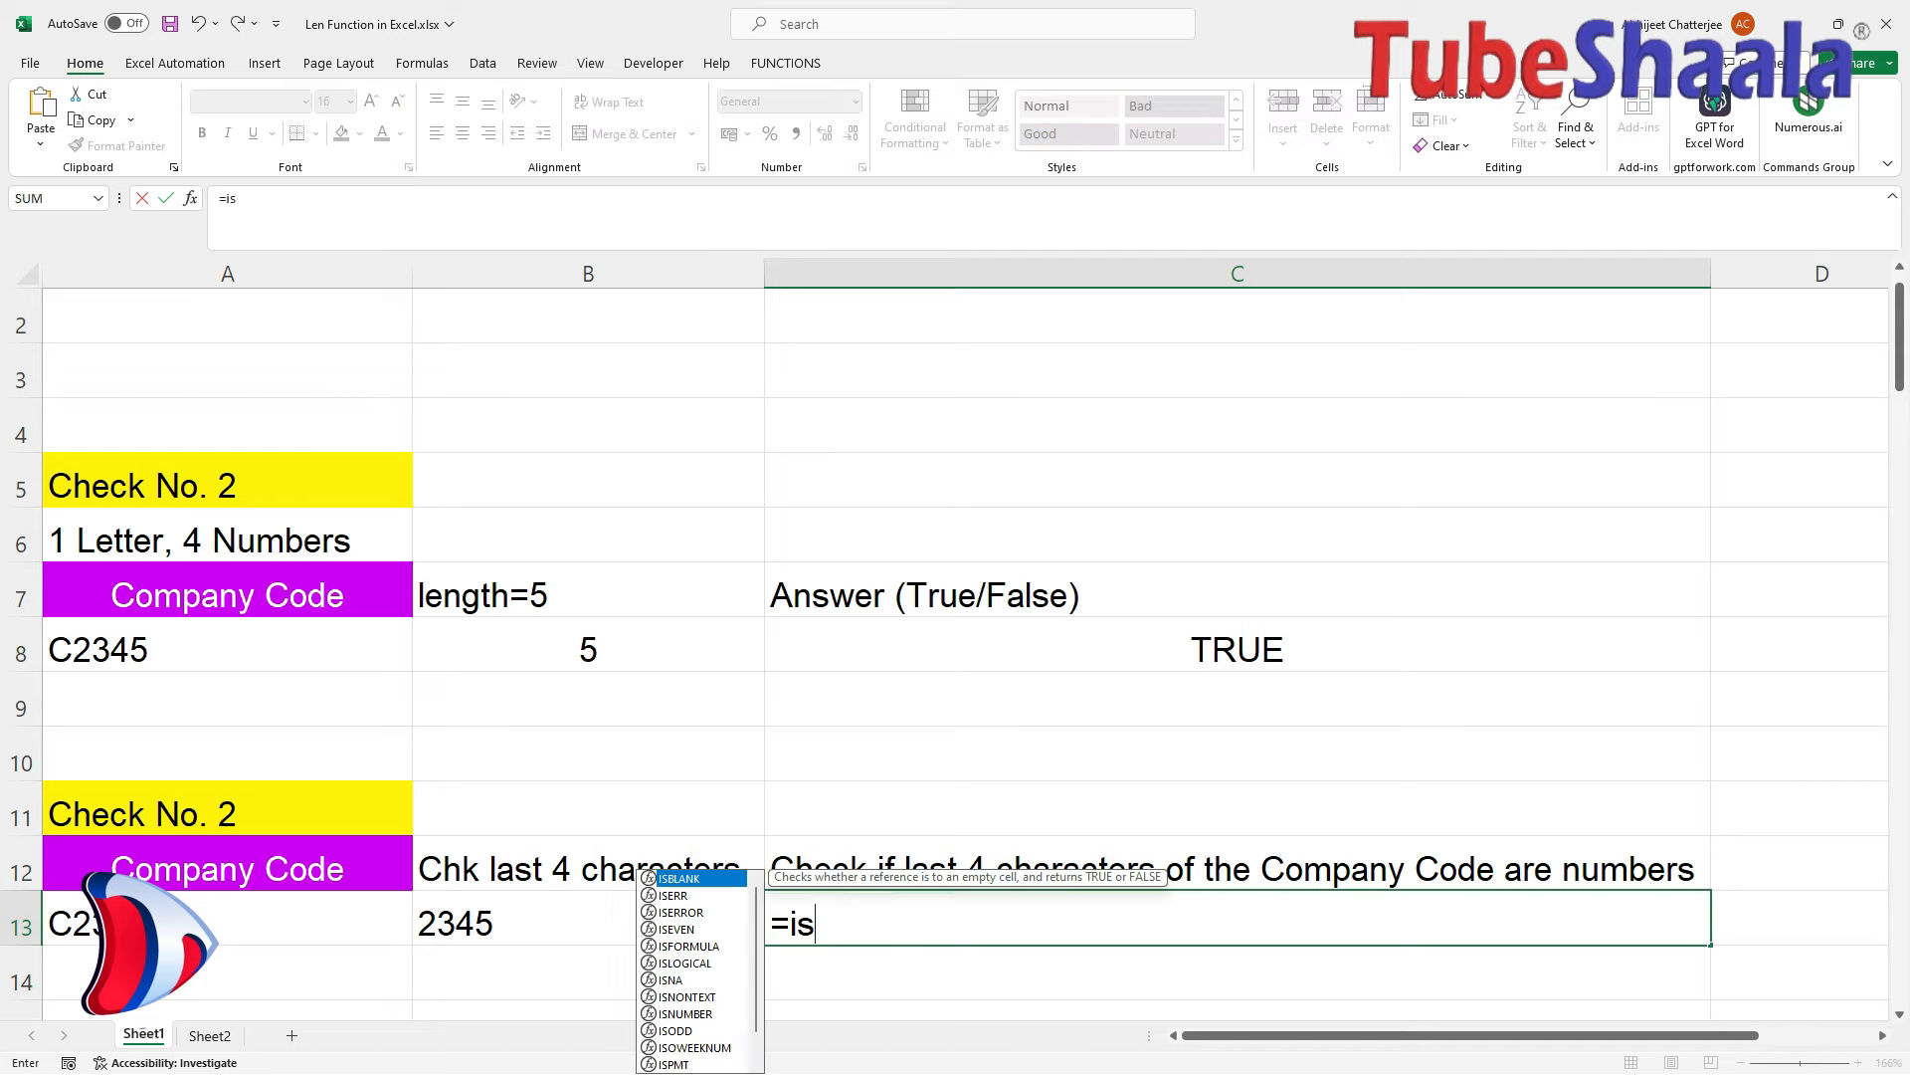
text(number)
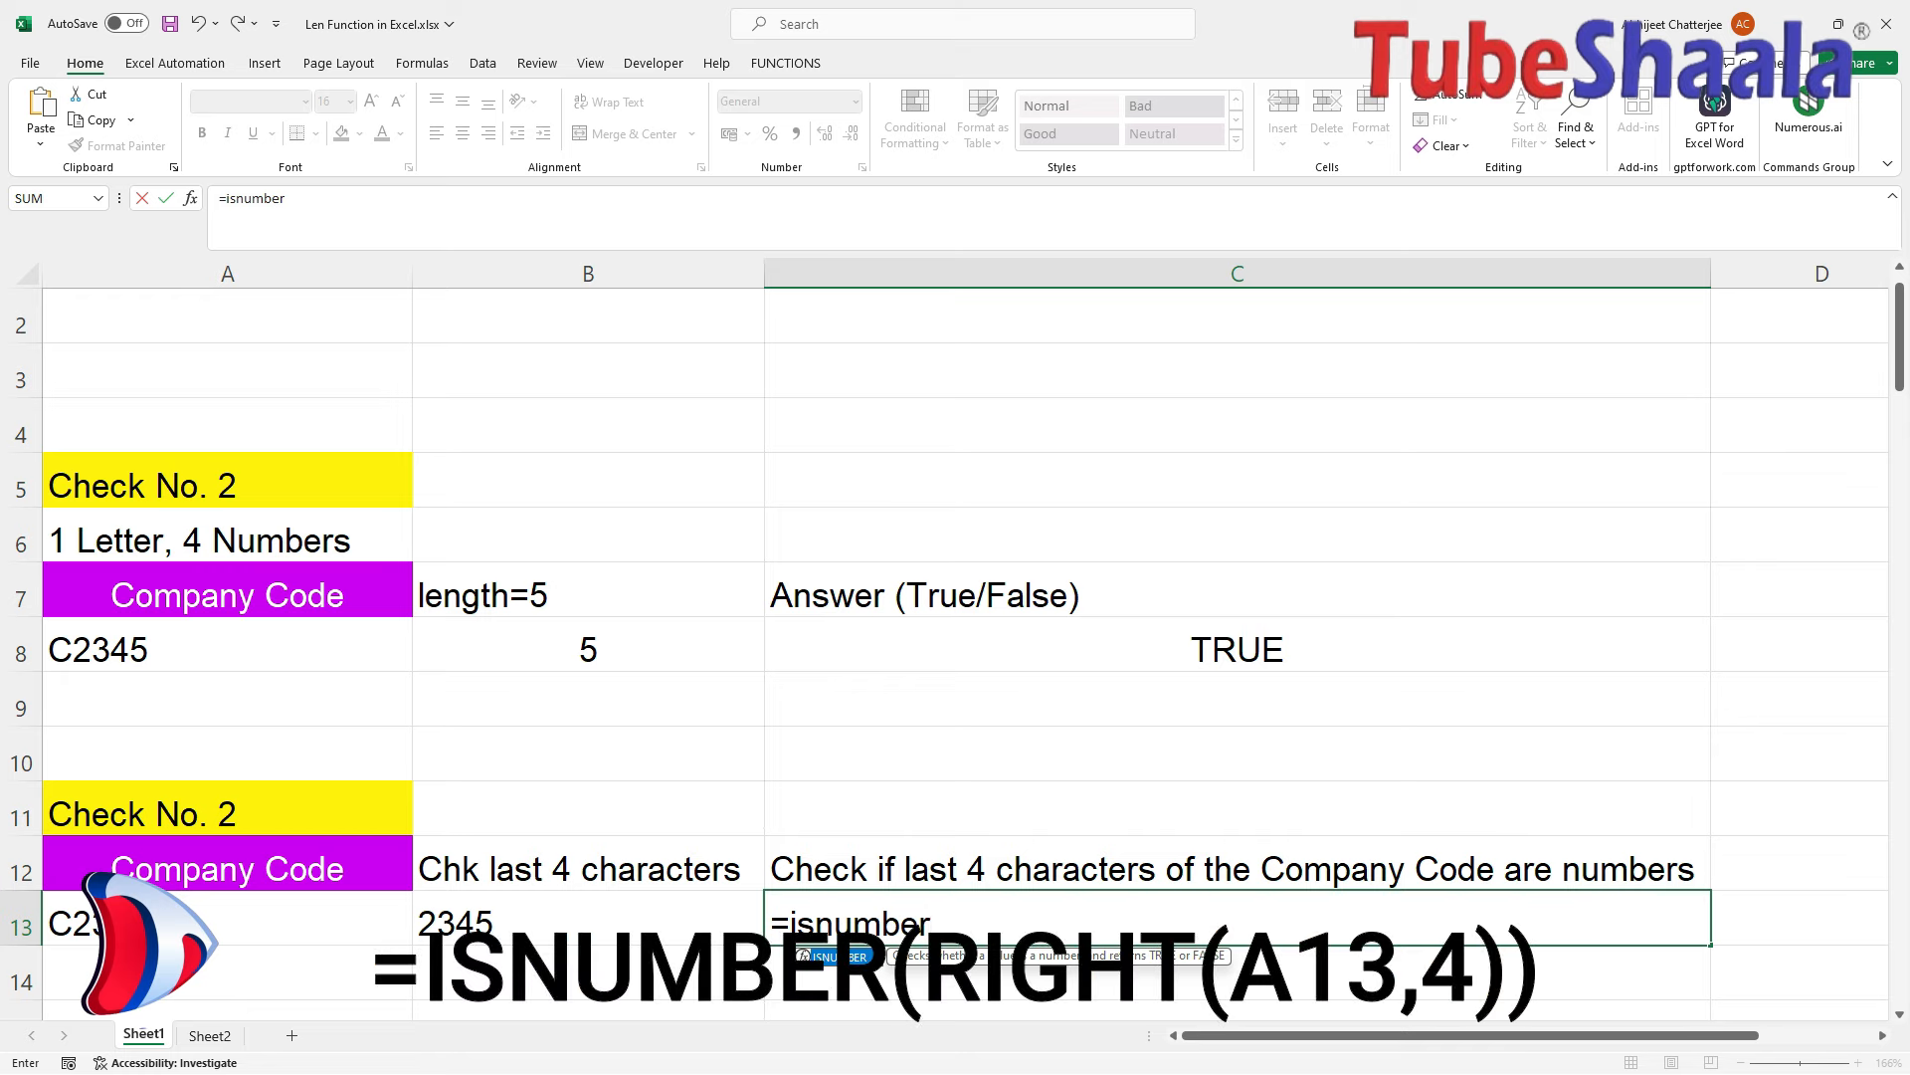
text((right)
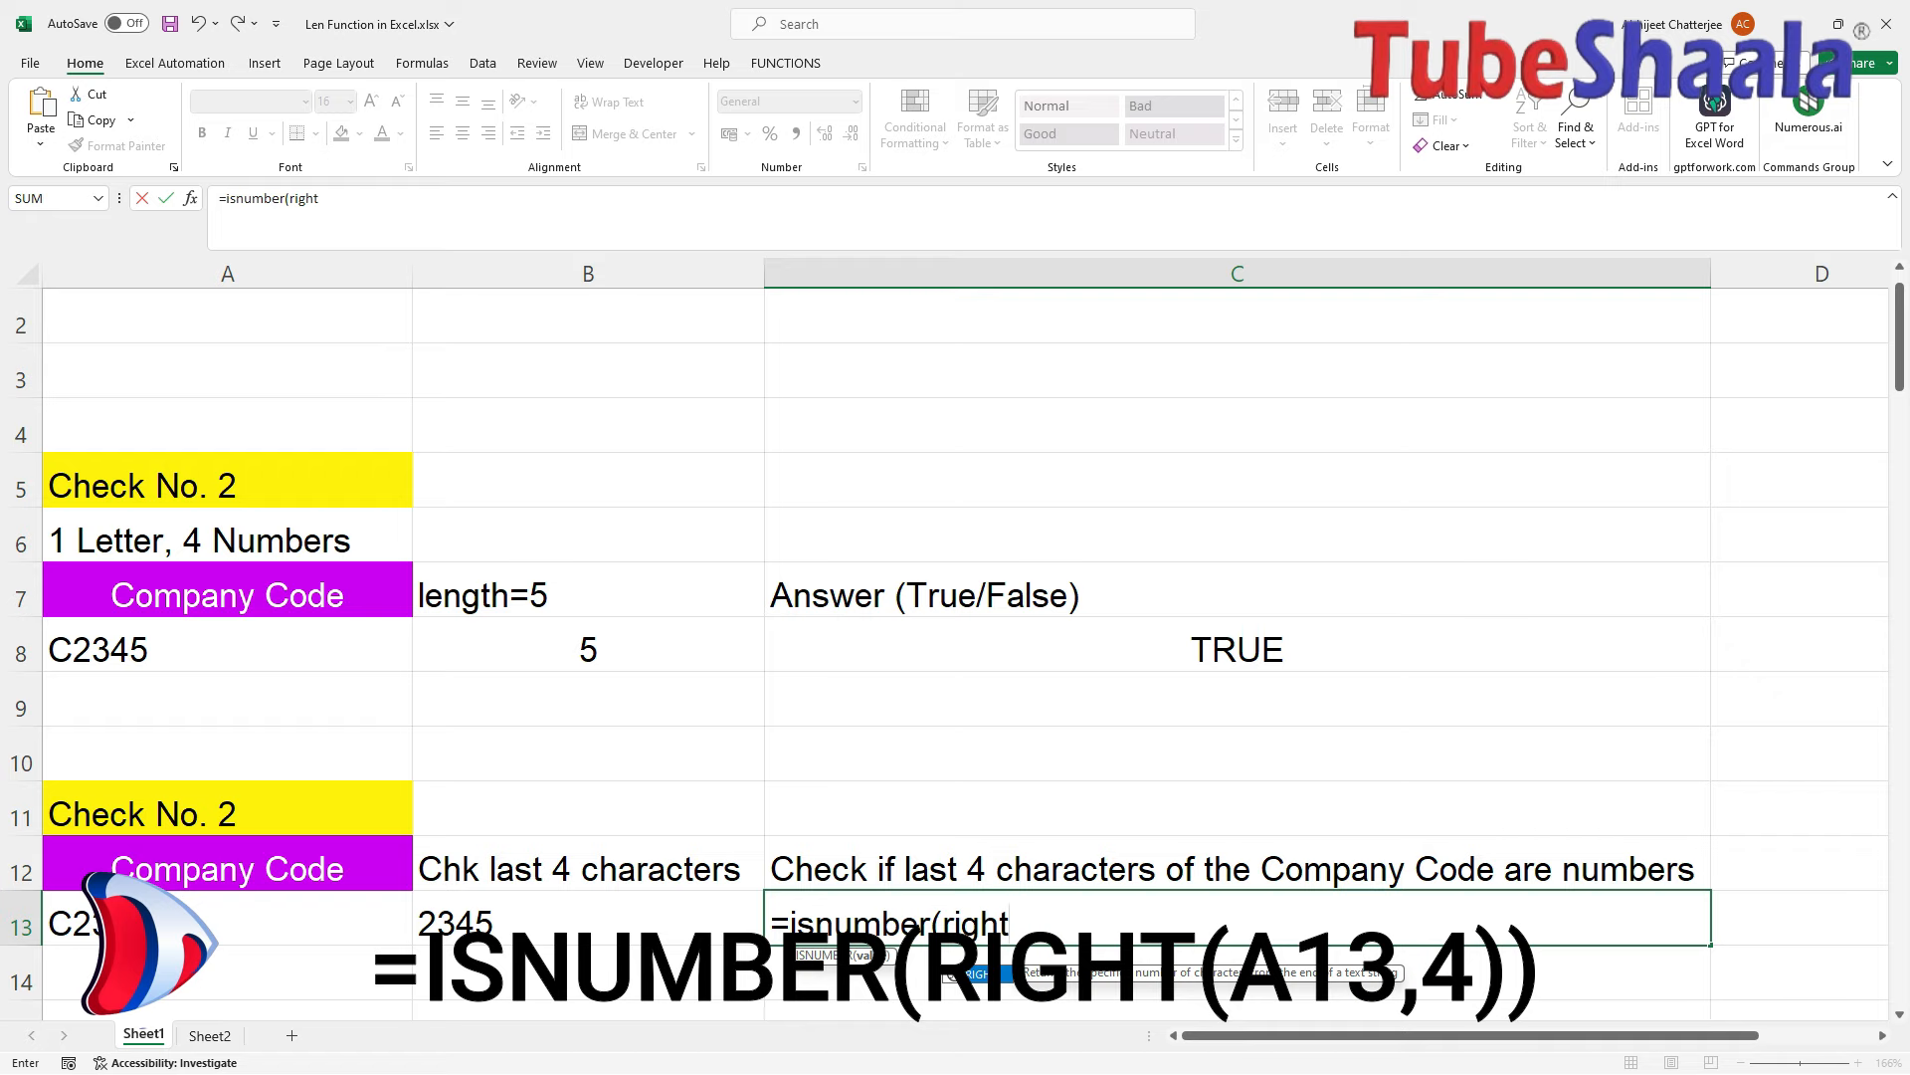
text(()
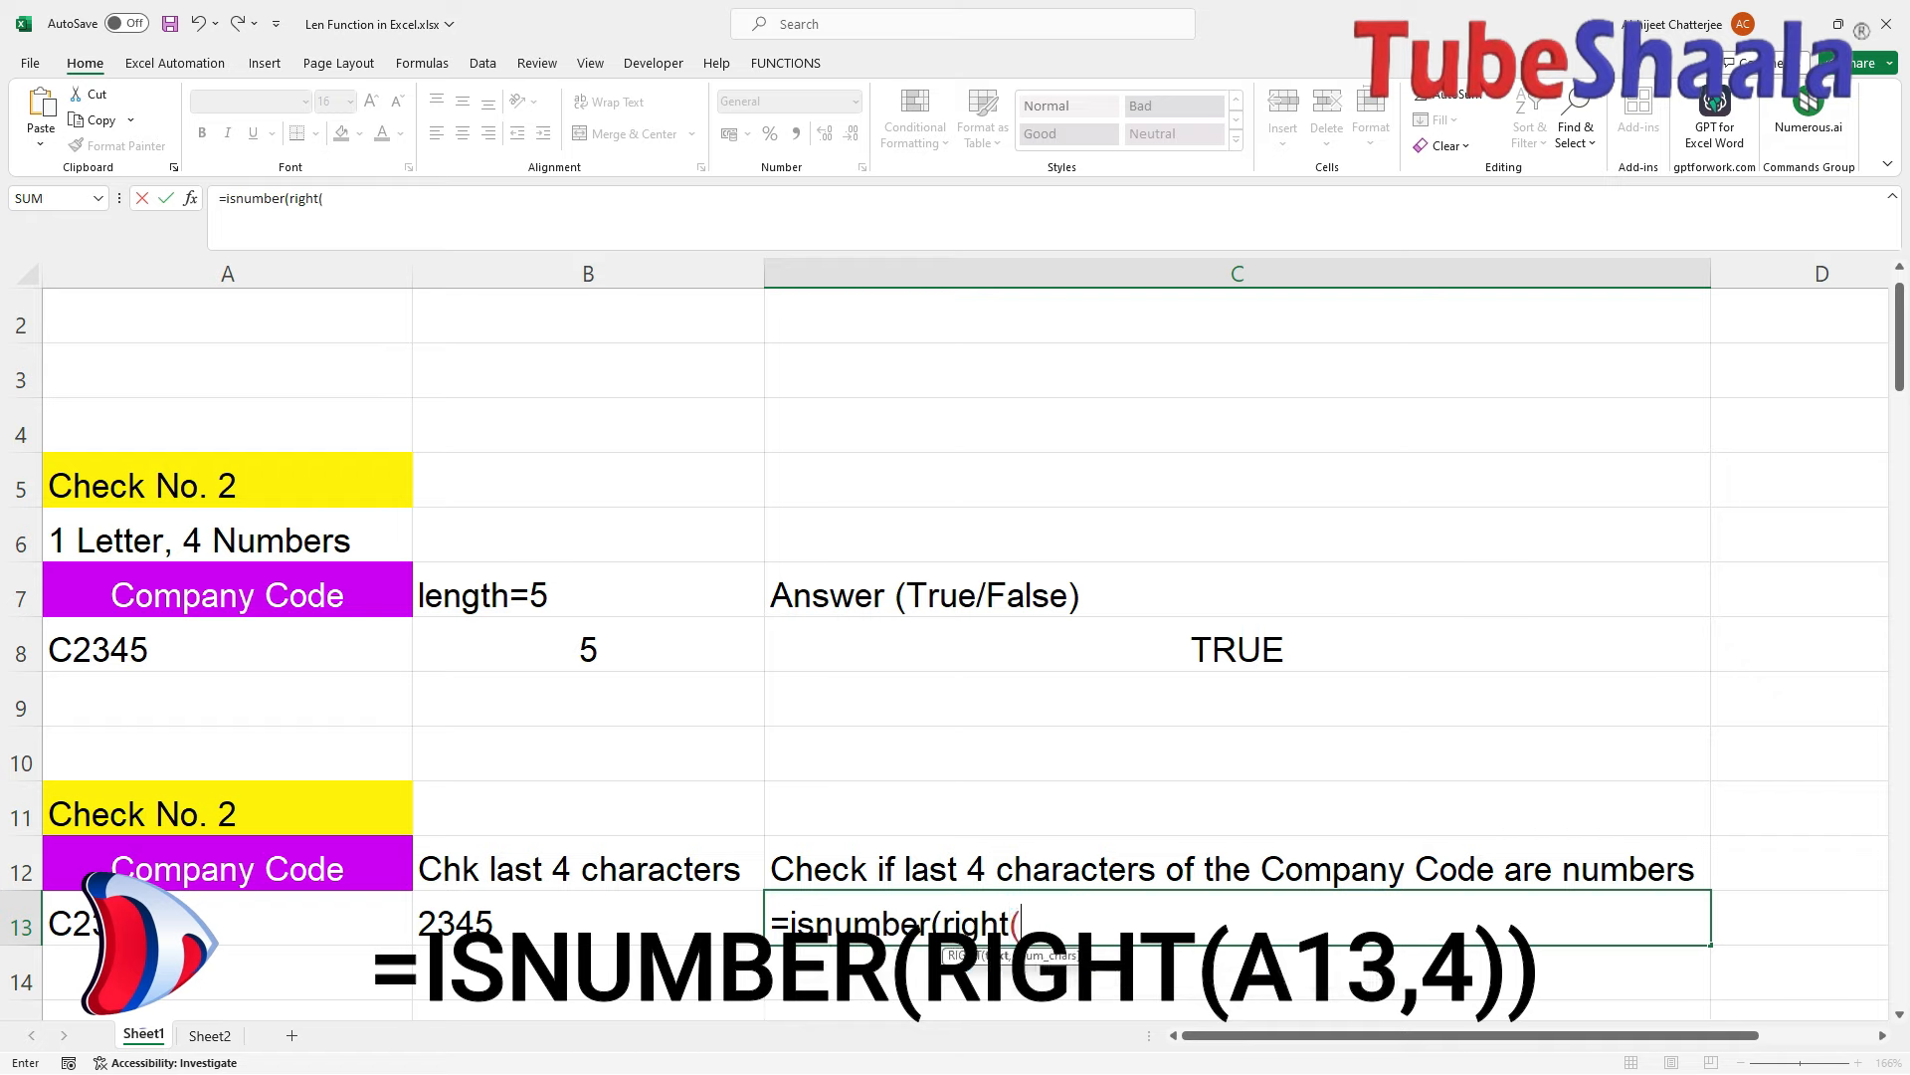
click(180, 918)
text(,)
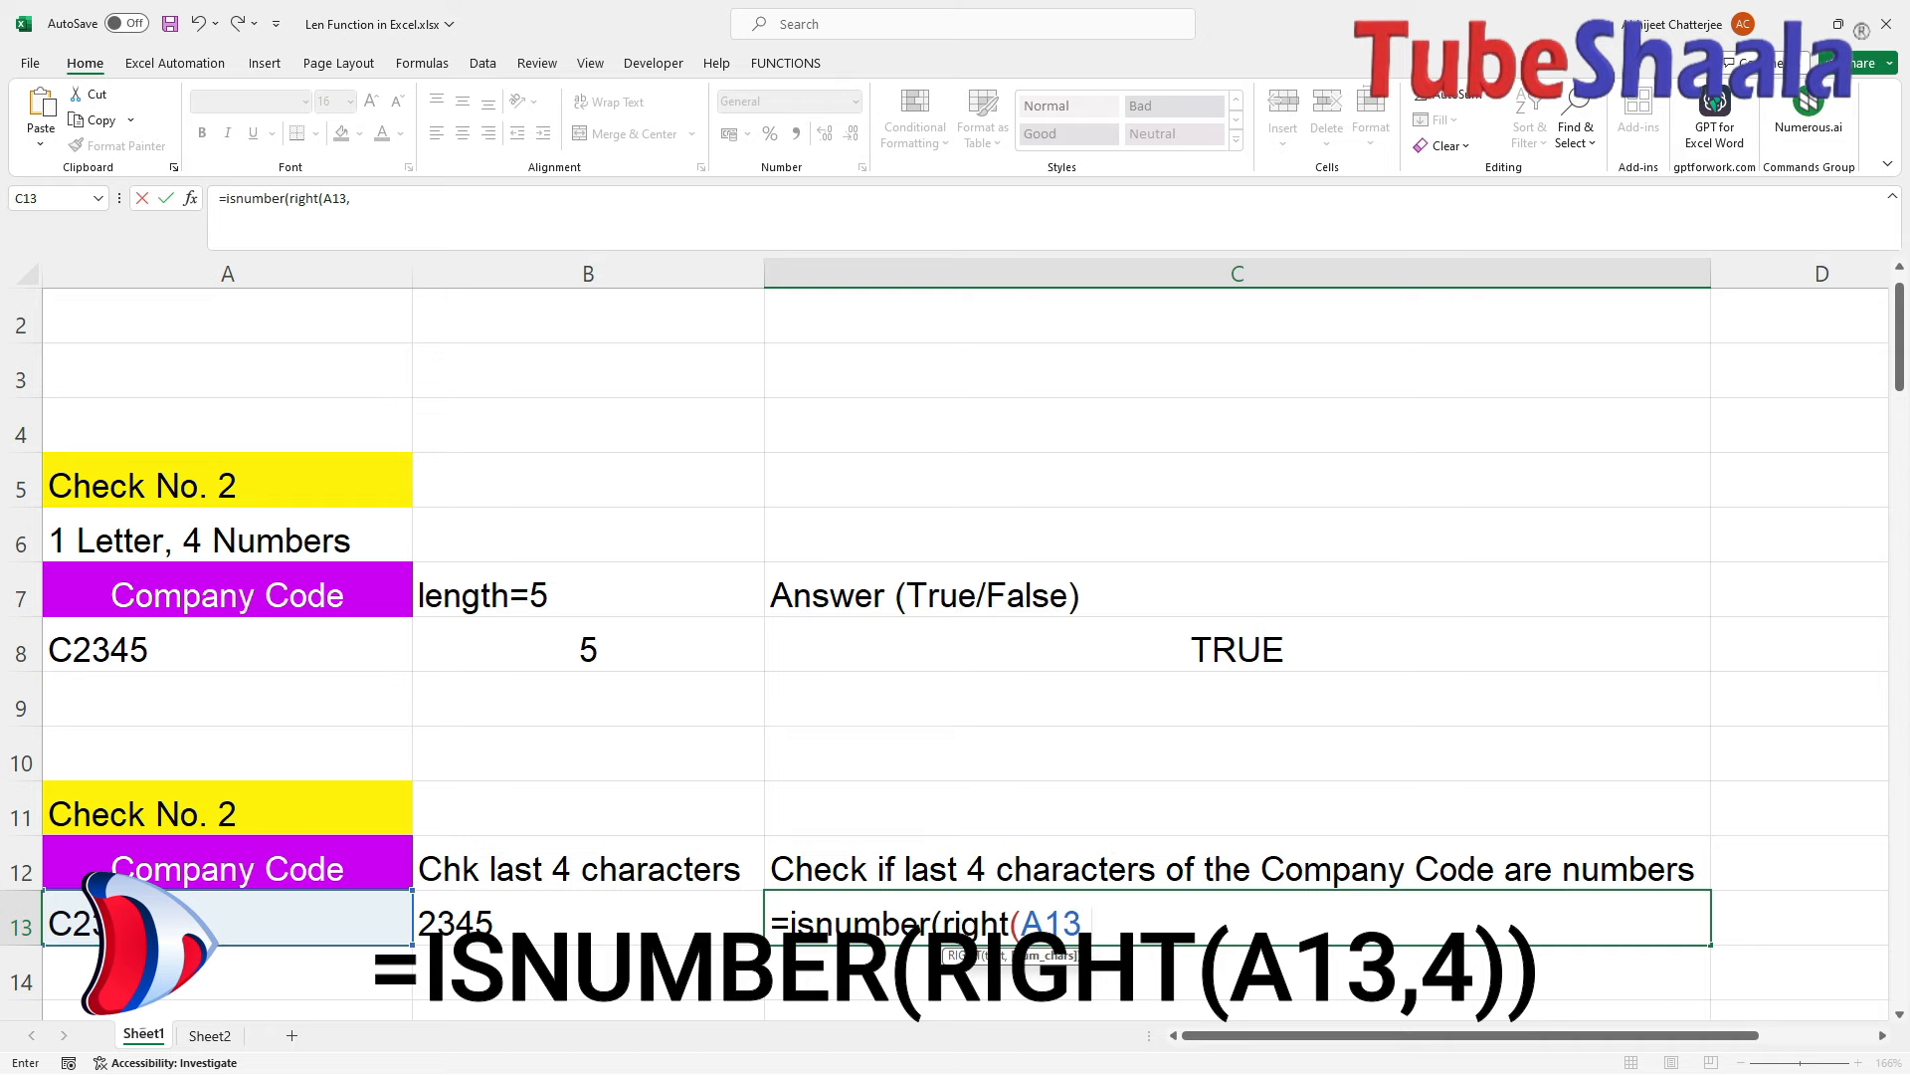
text(4)))
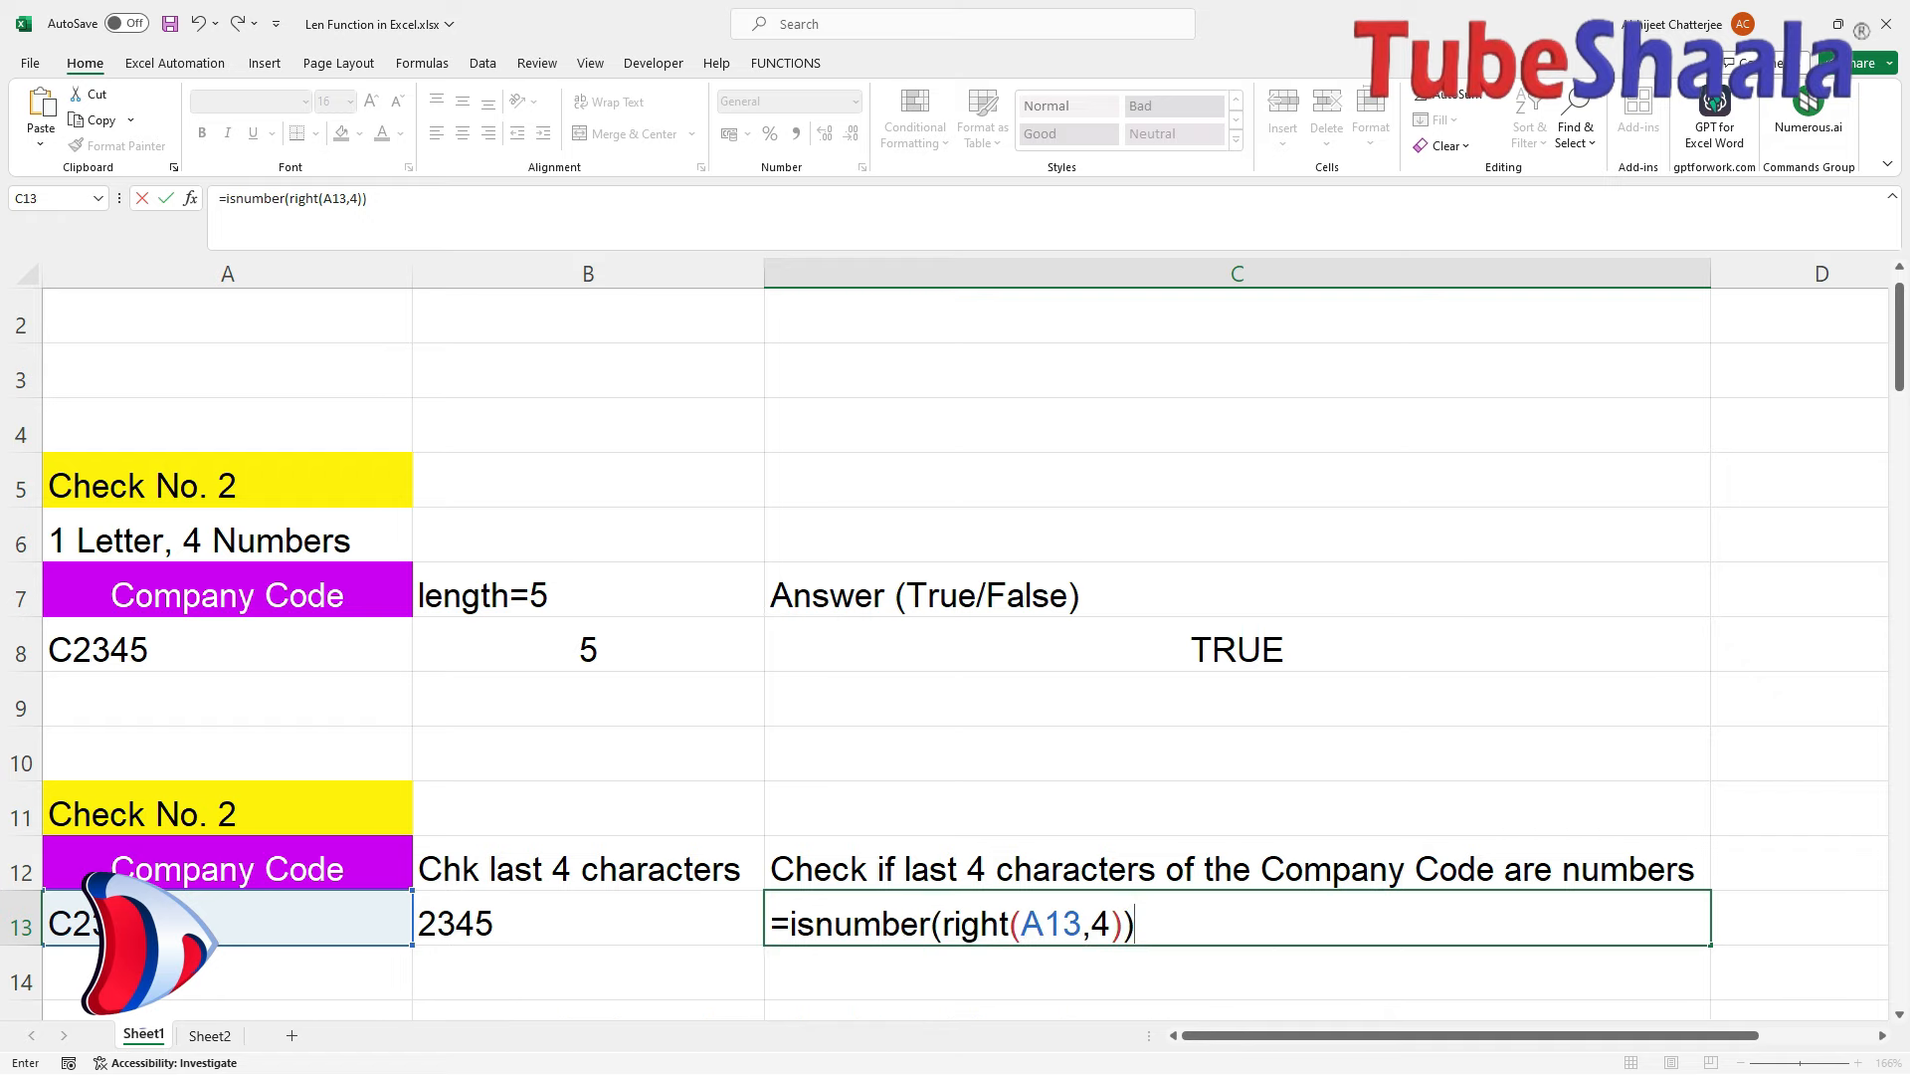
key(Return)
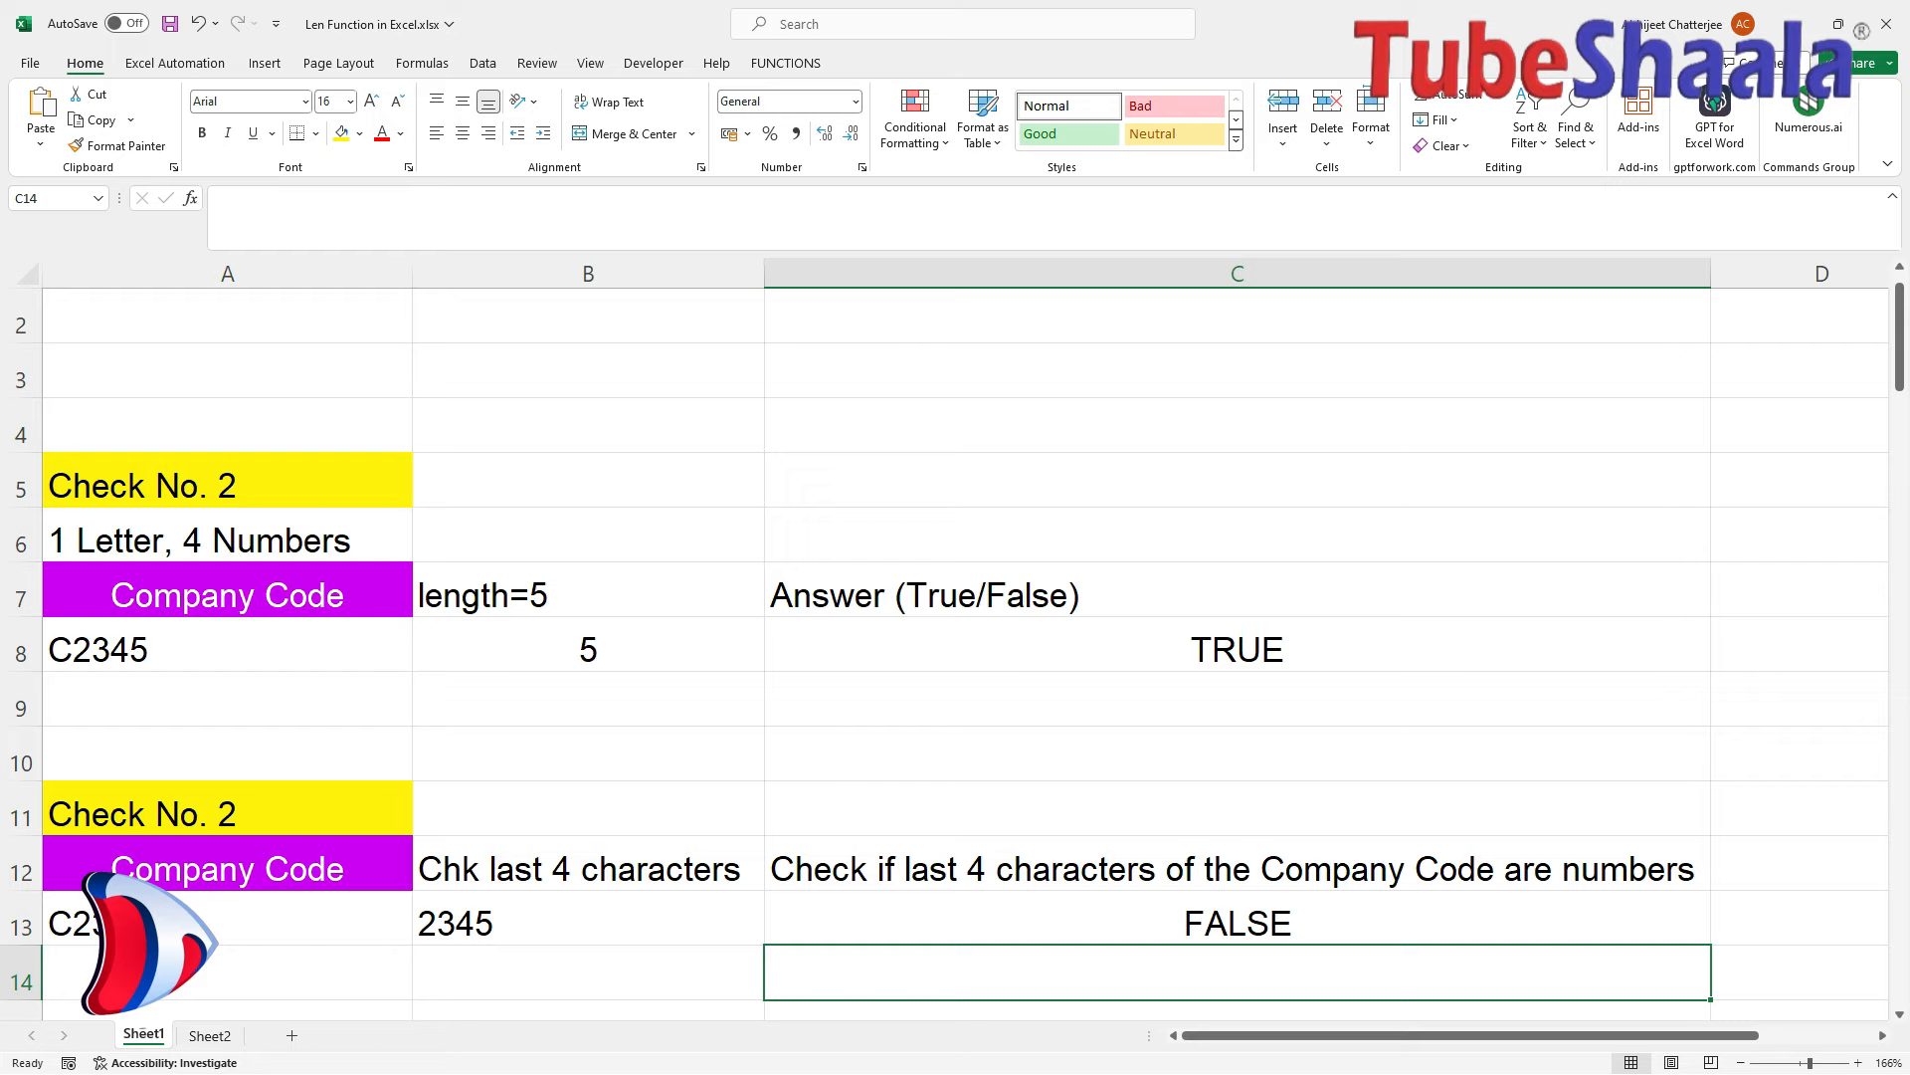
click(1238, 924)
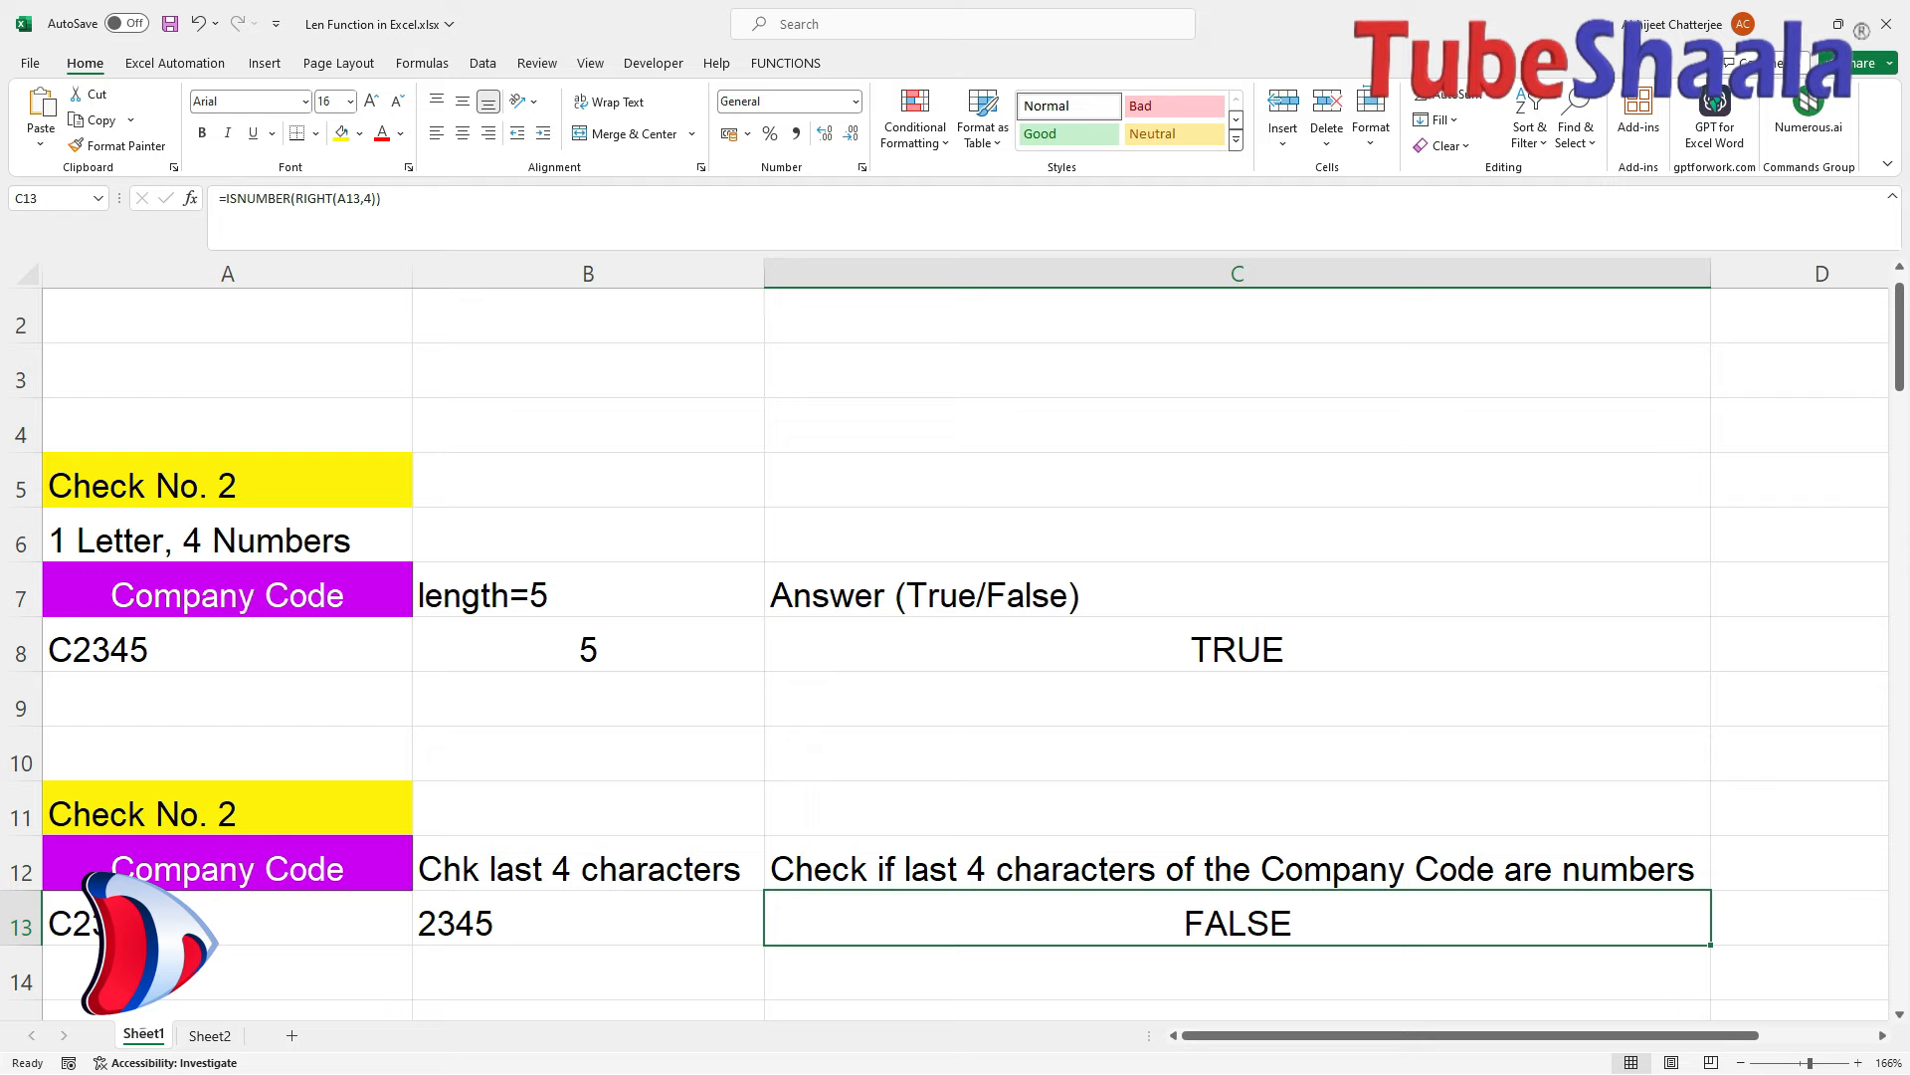
key(F9)
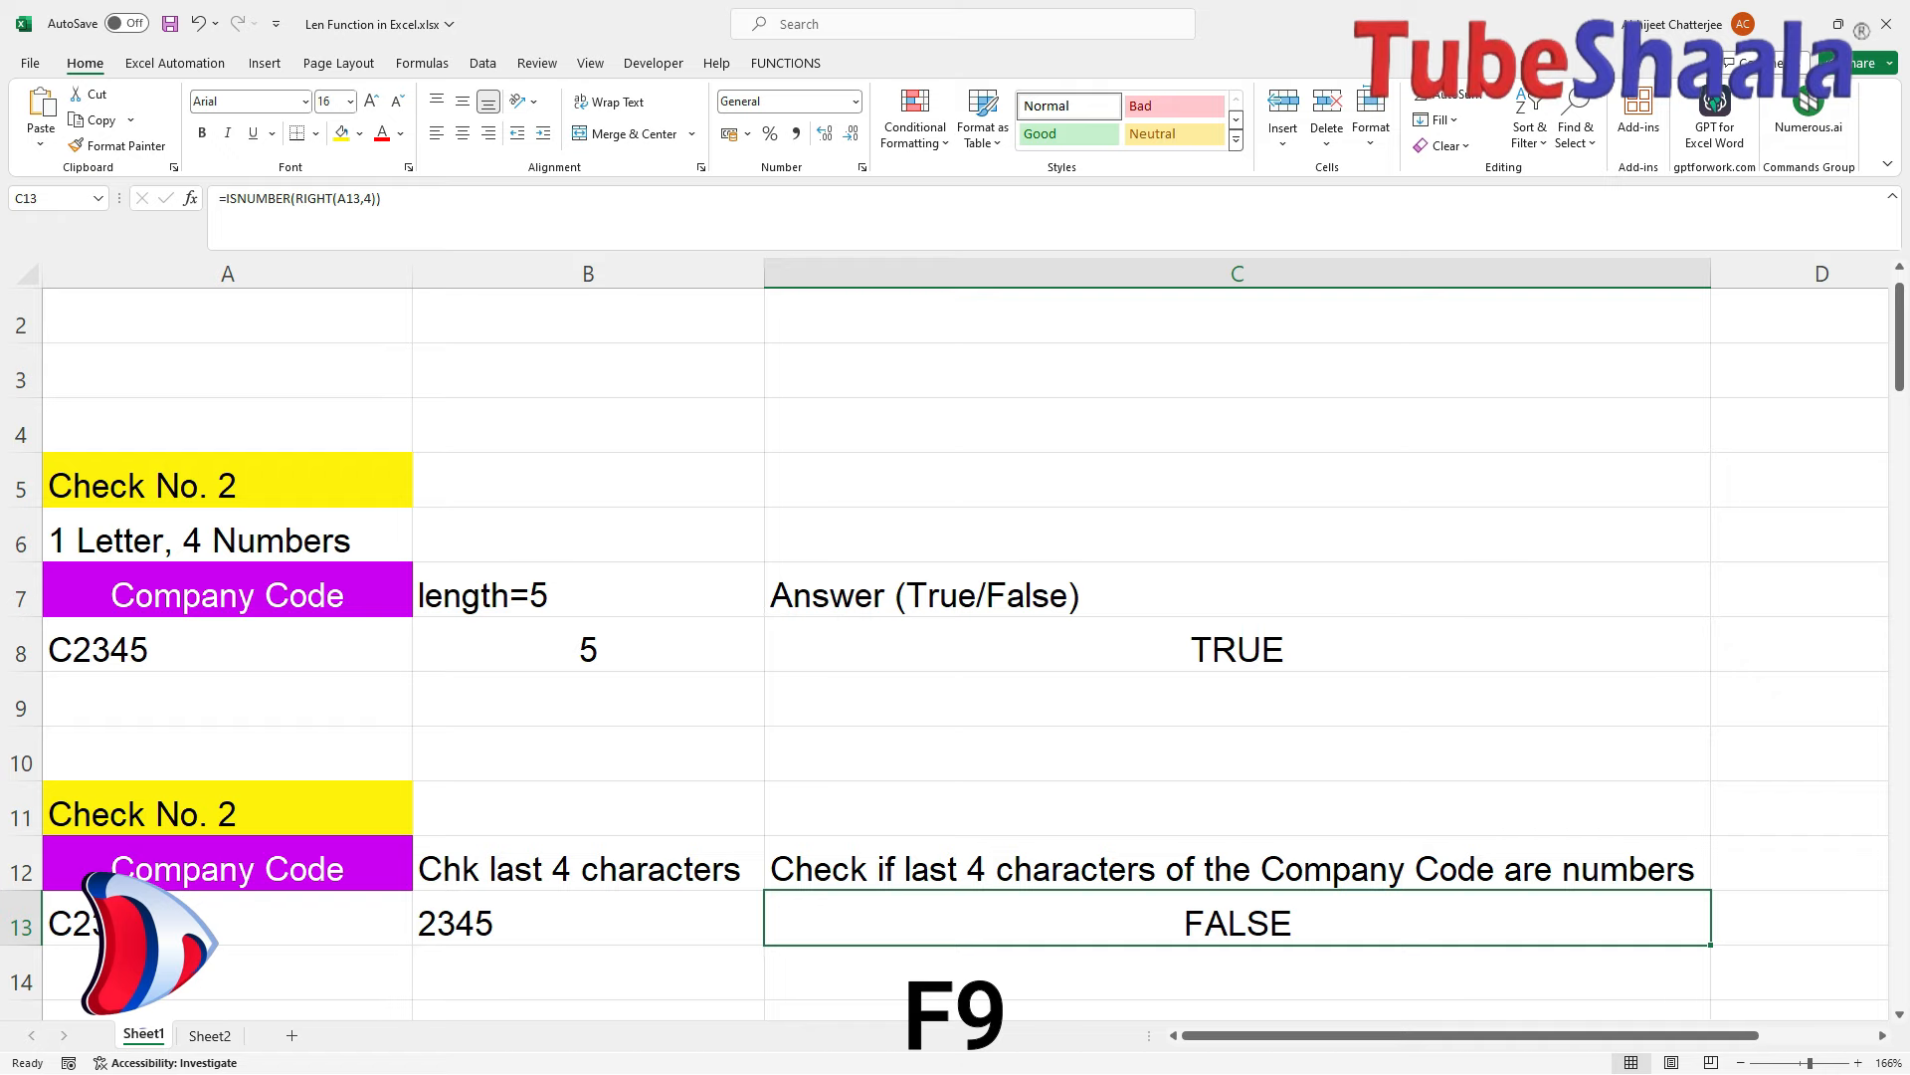
drag(295, 198, 373, 198)
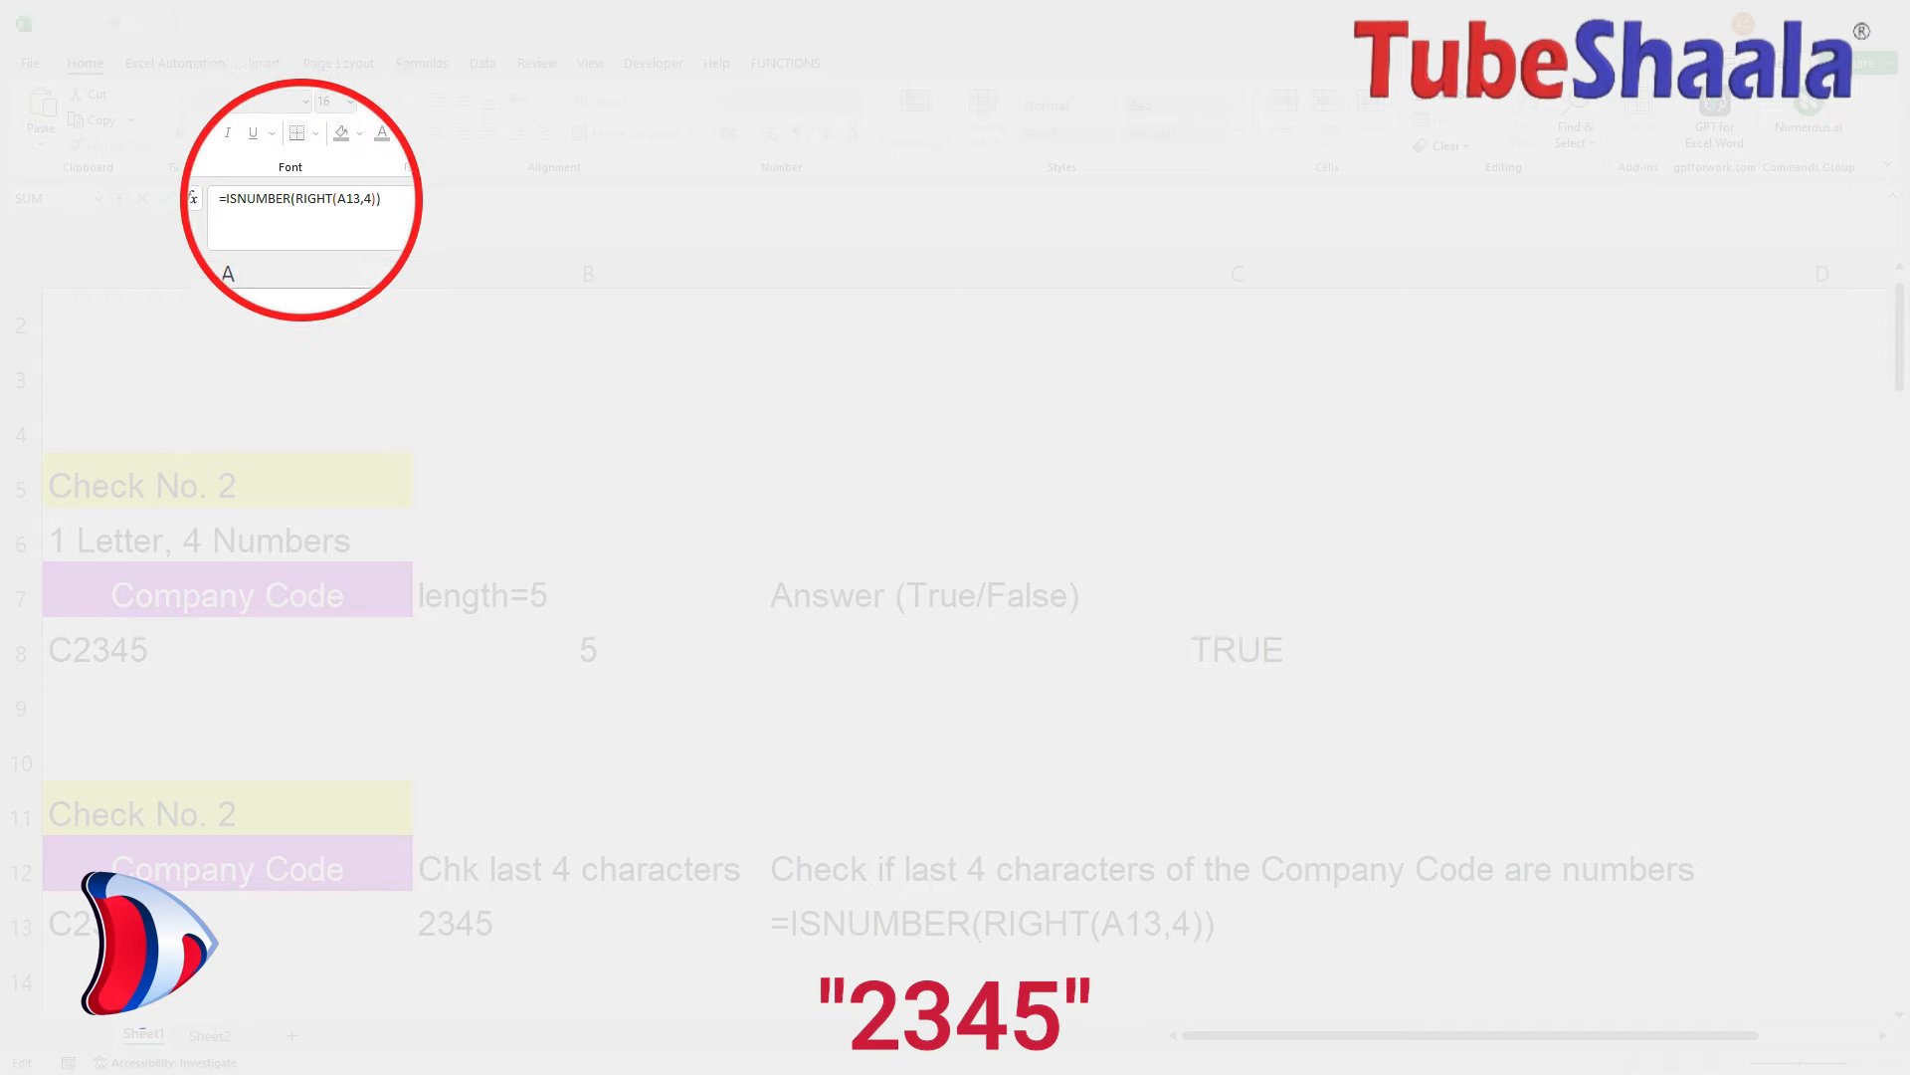
drag(296, 199, 371, 199)
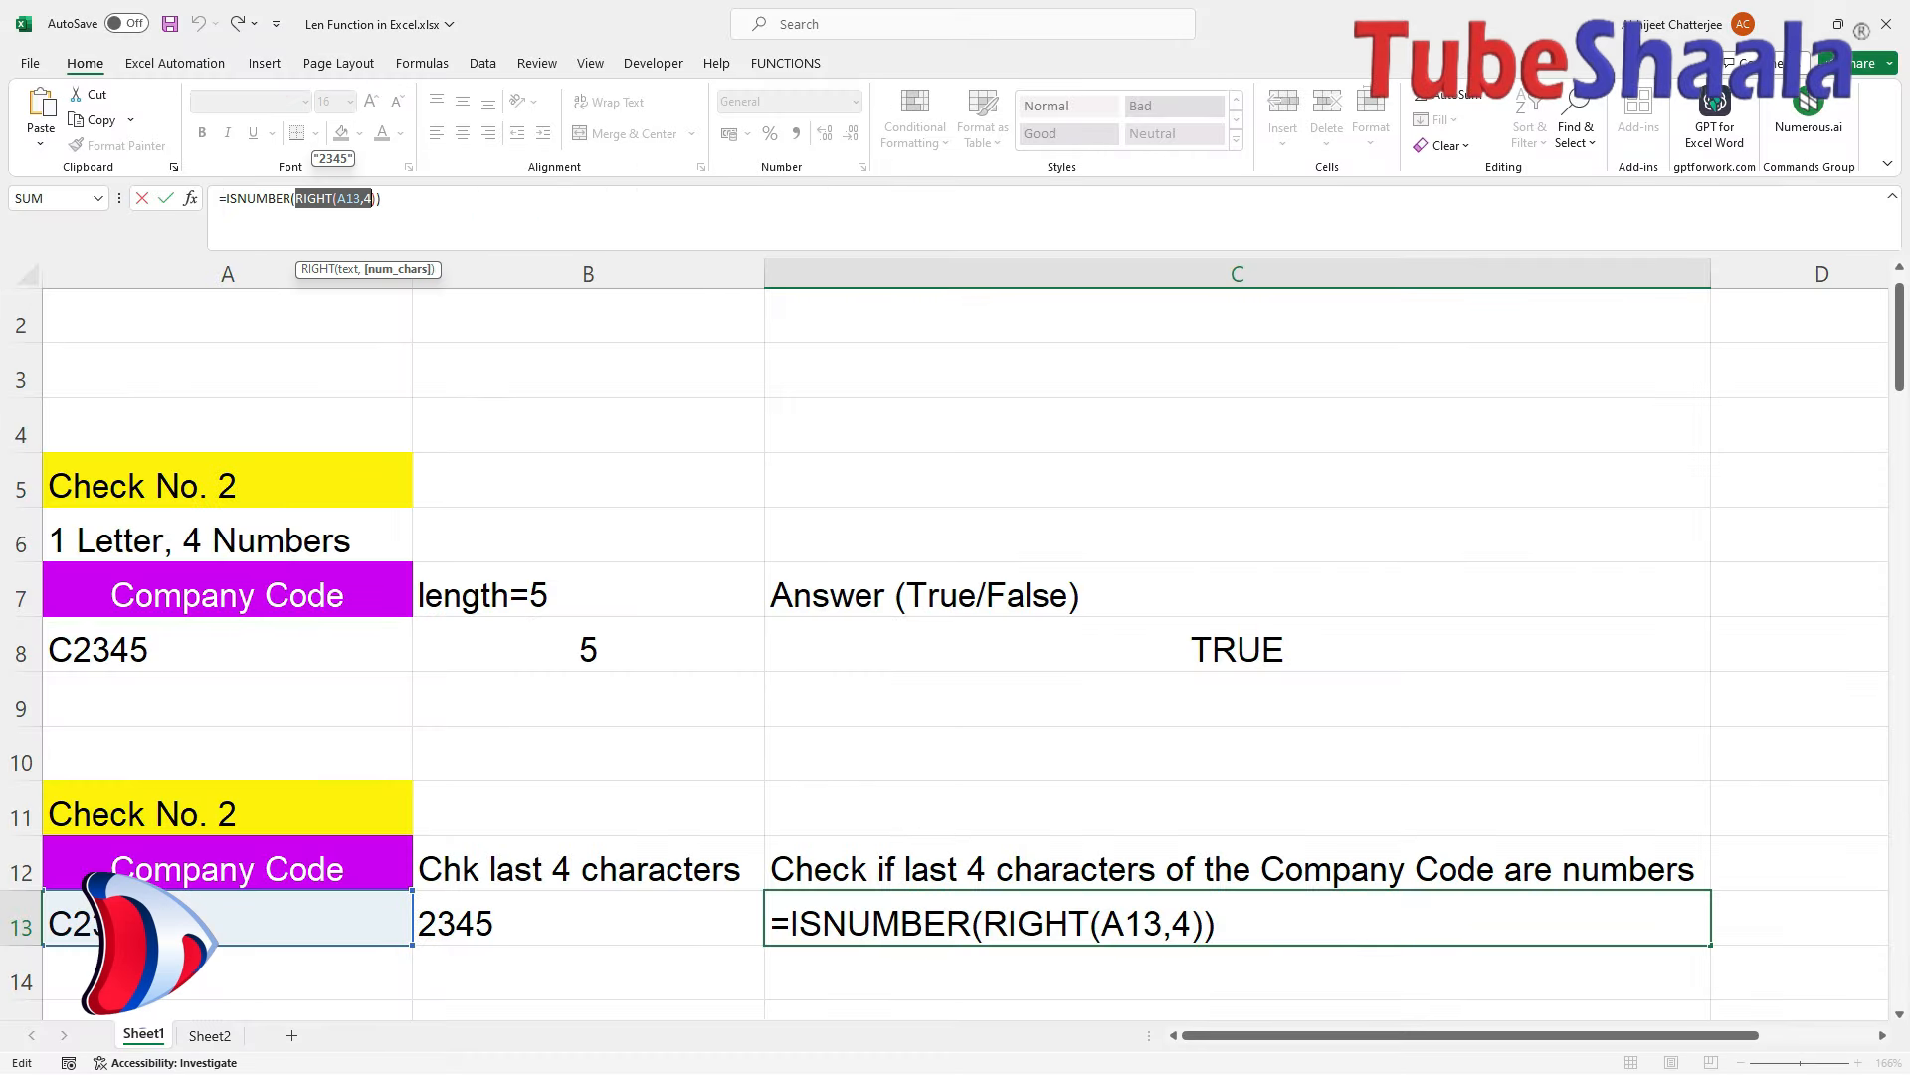
Wrap RIGHT(A13,4) in VALUE so C13 reads =ISNUMBER(VALUE(RIGHT(A13,4))) and returns TRUE.
click(972, 924)
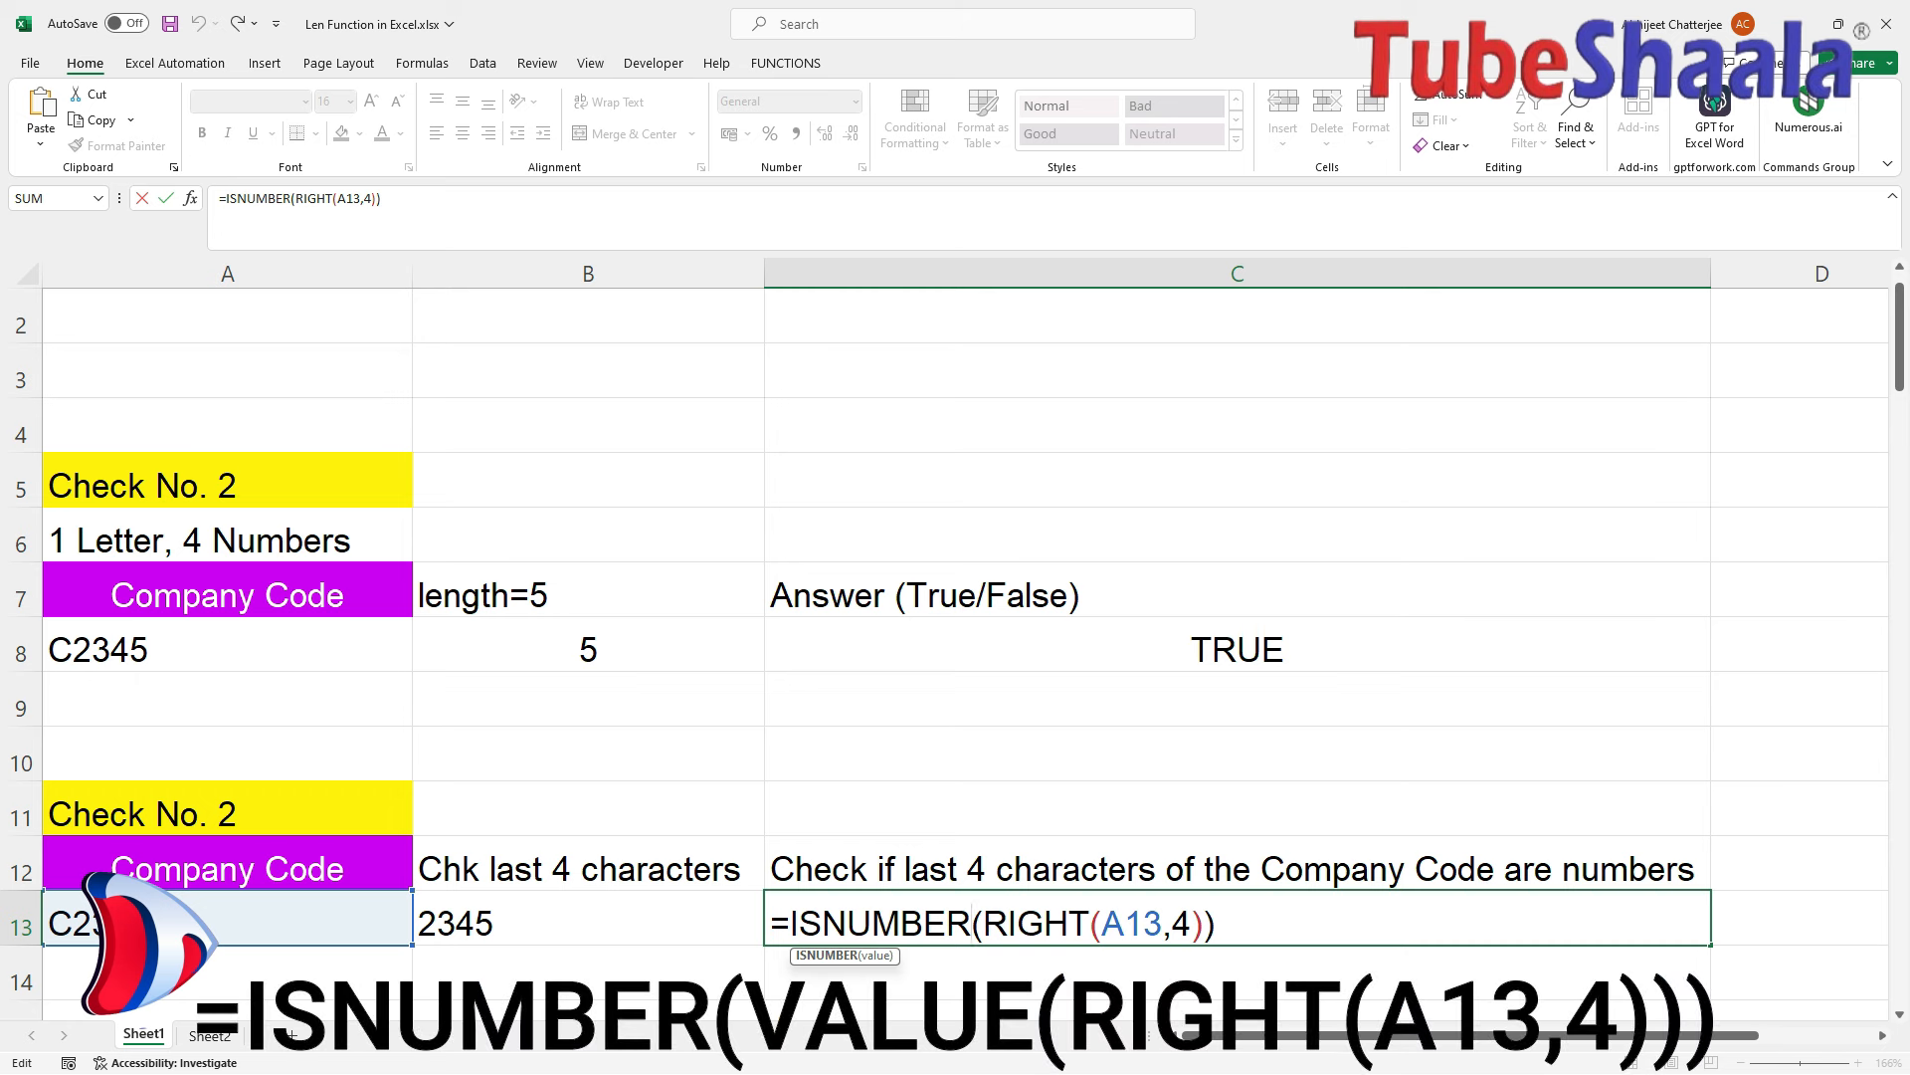
text(()
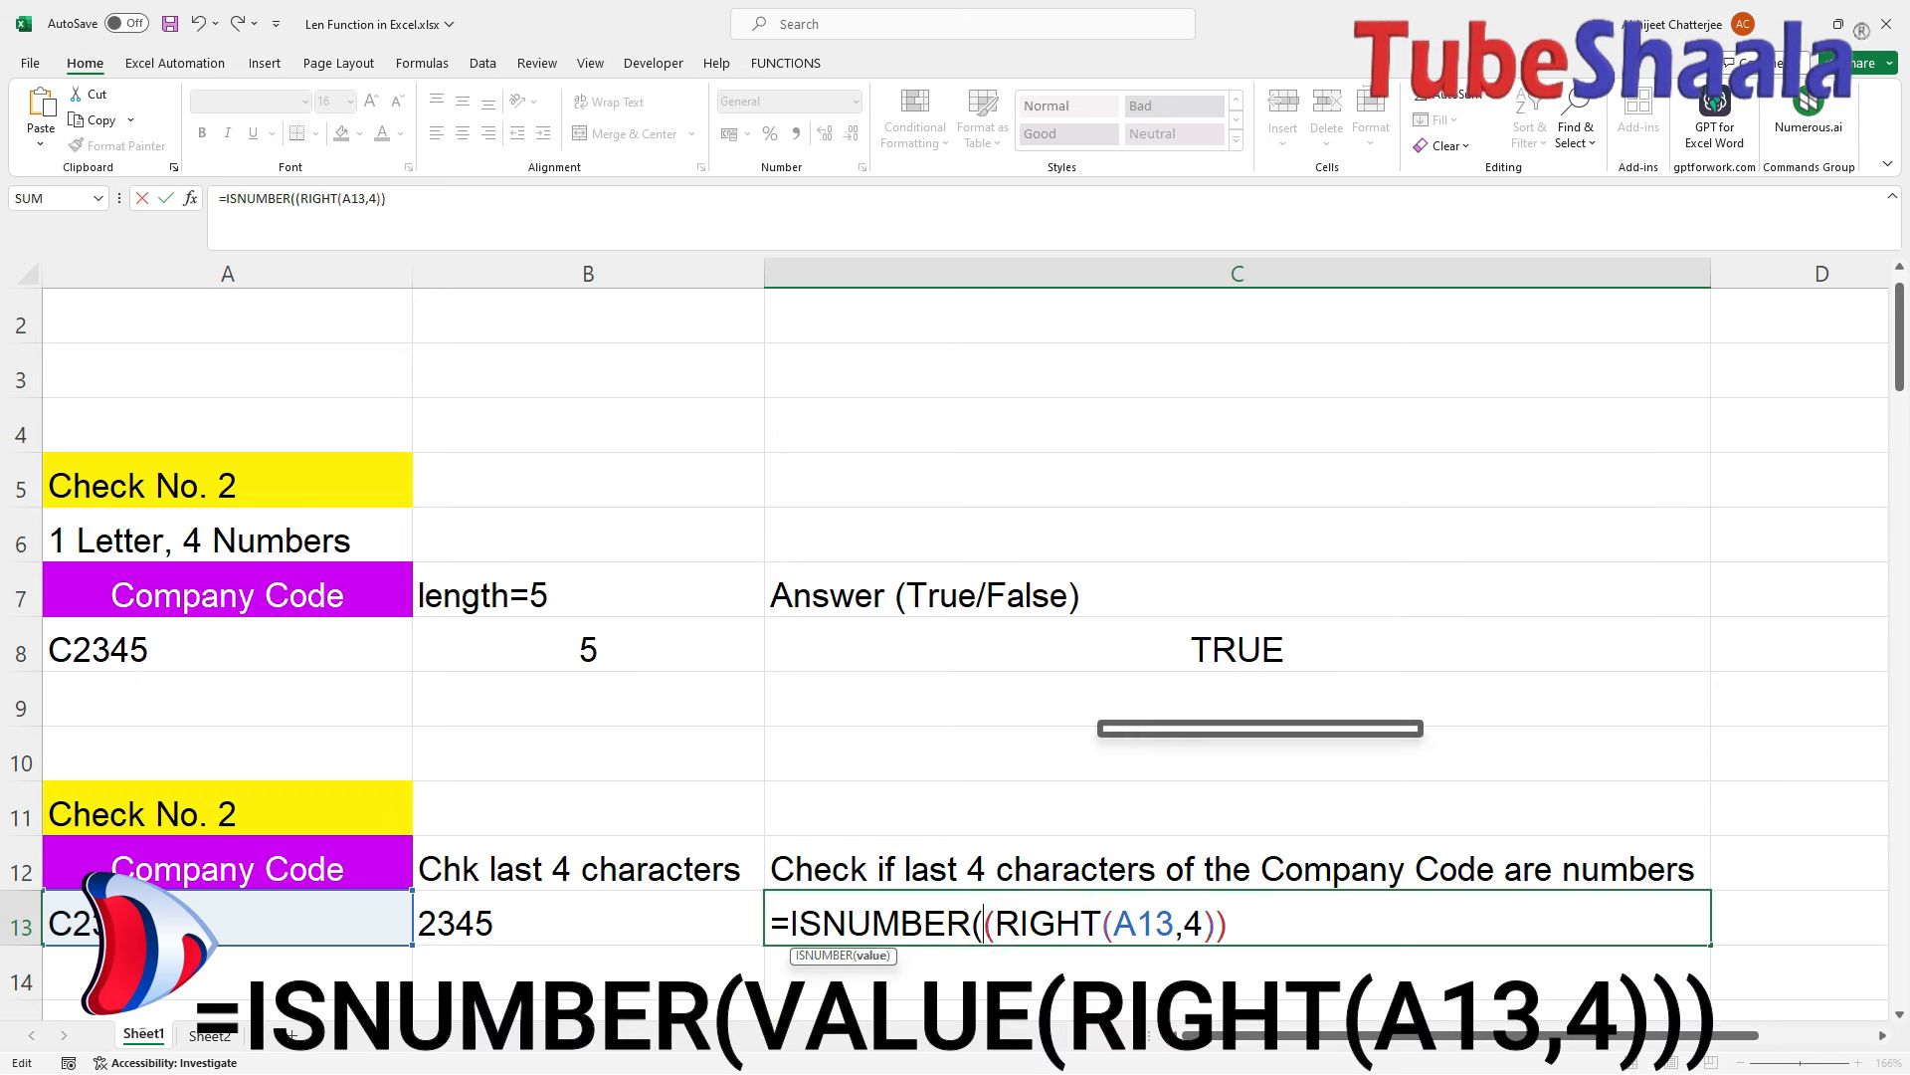
text(value)
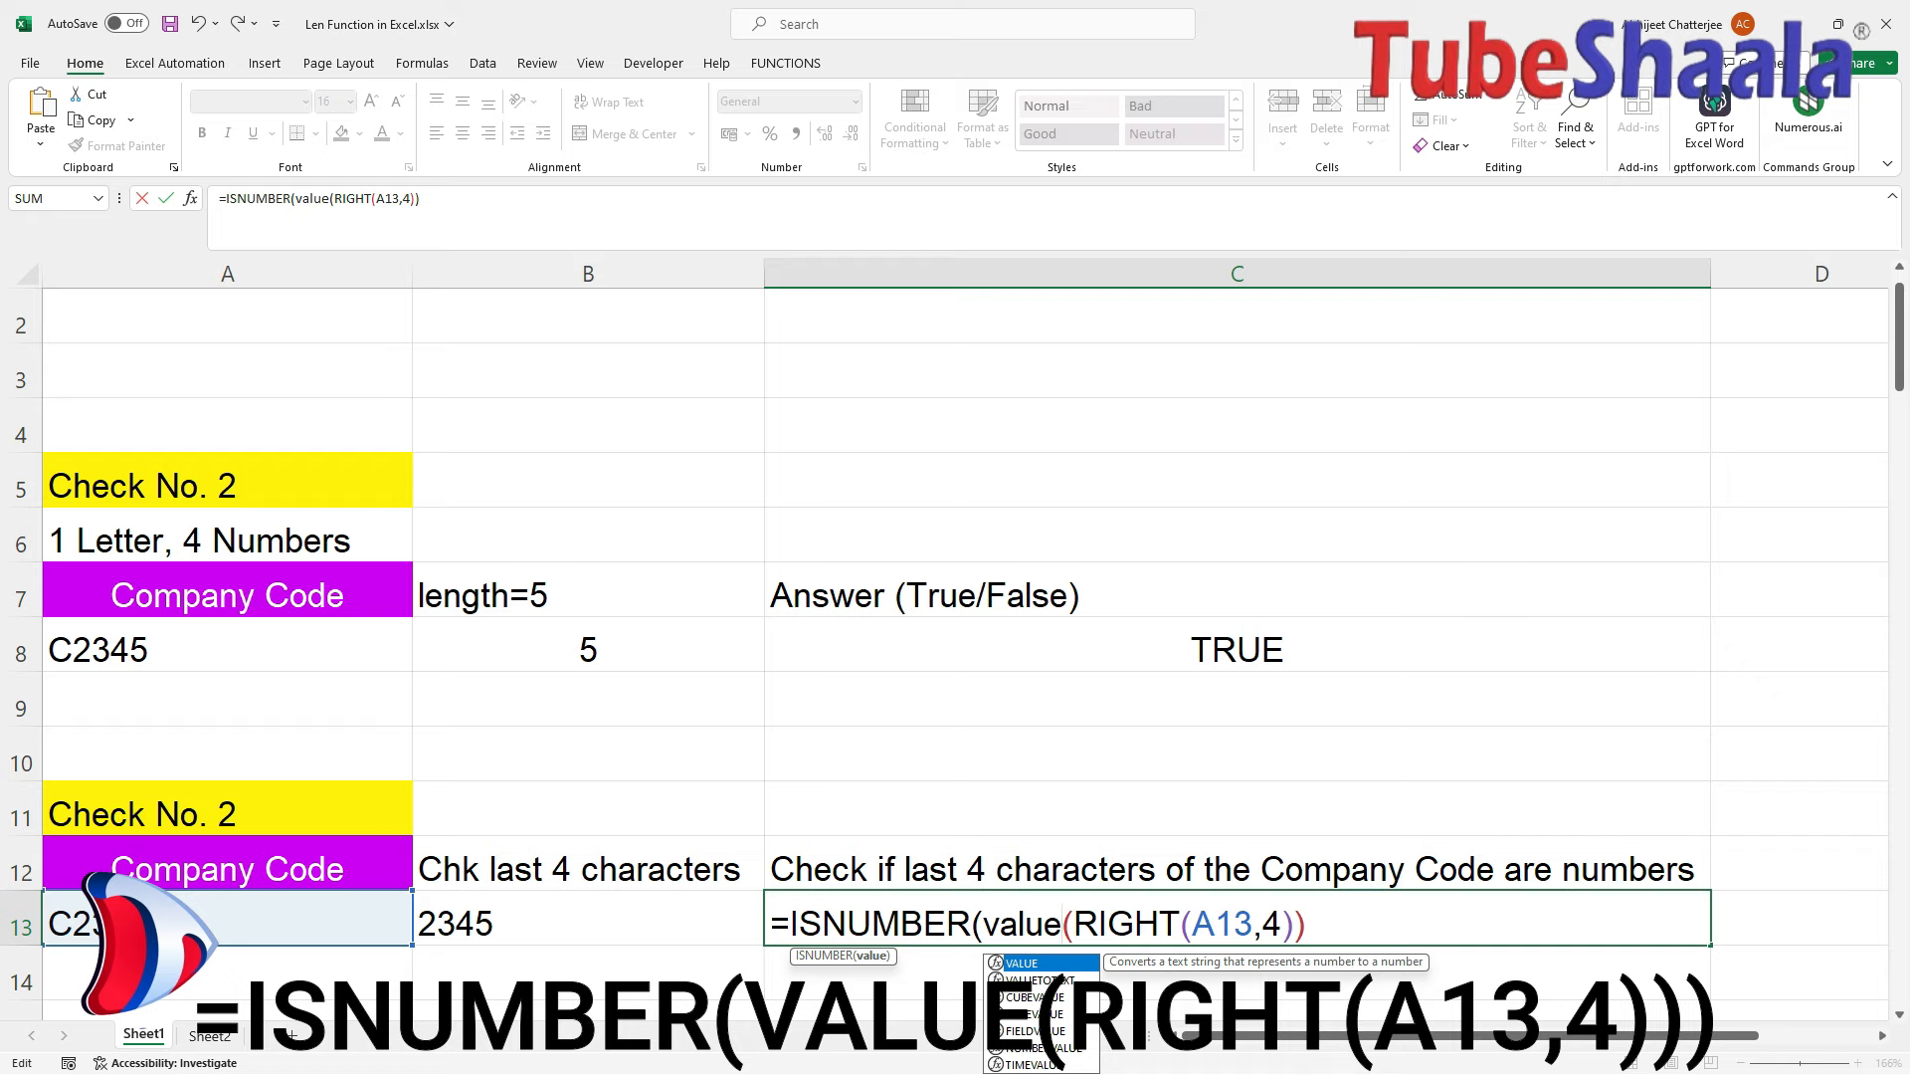
key(Right)
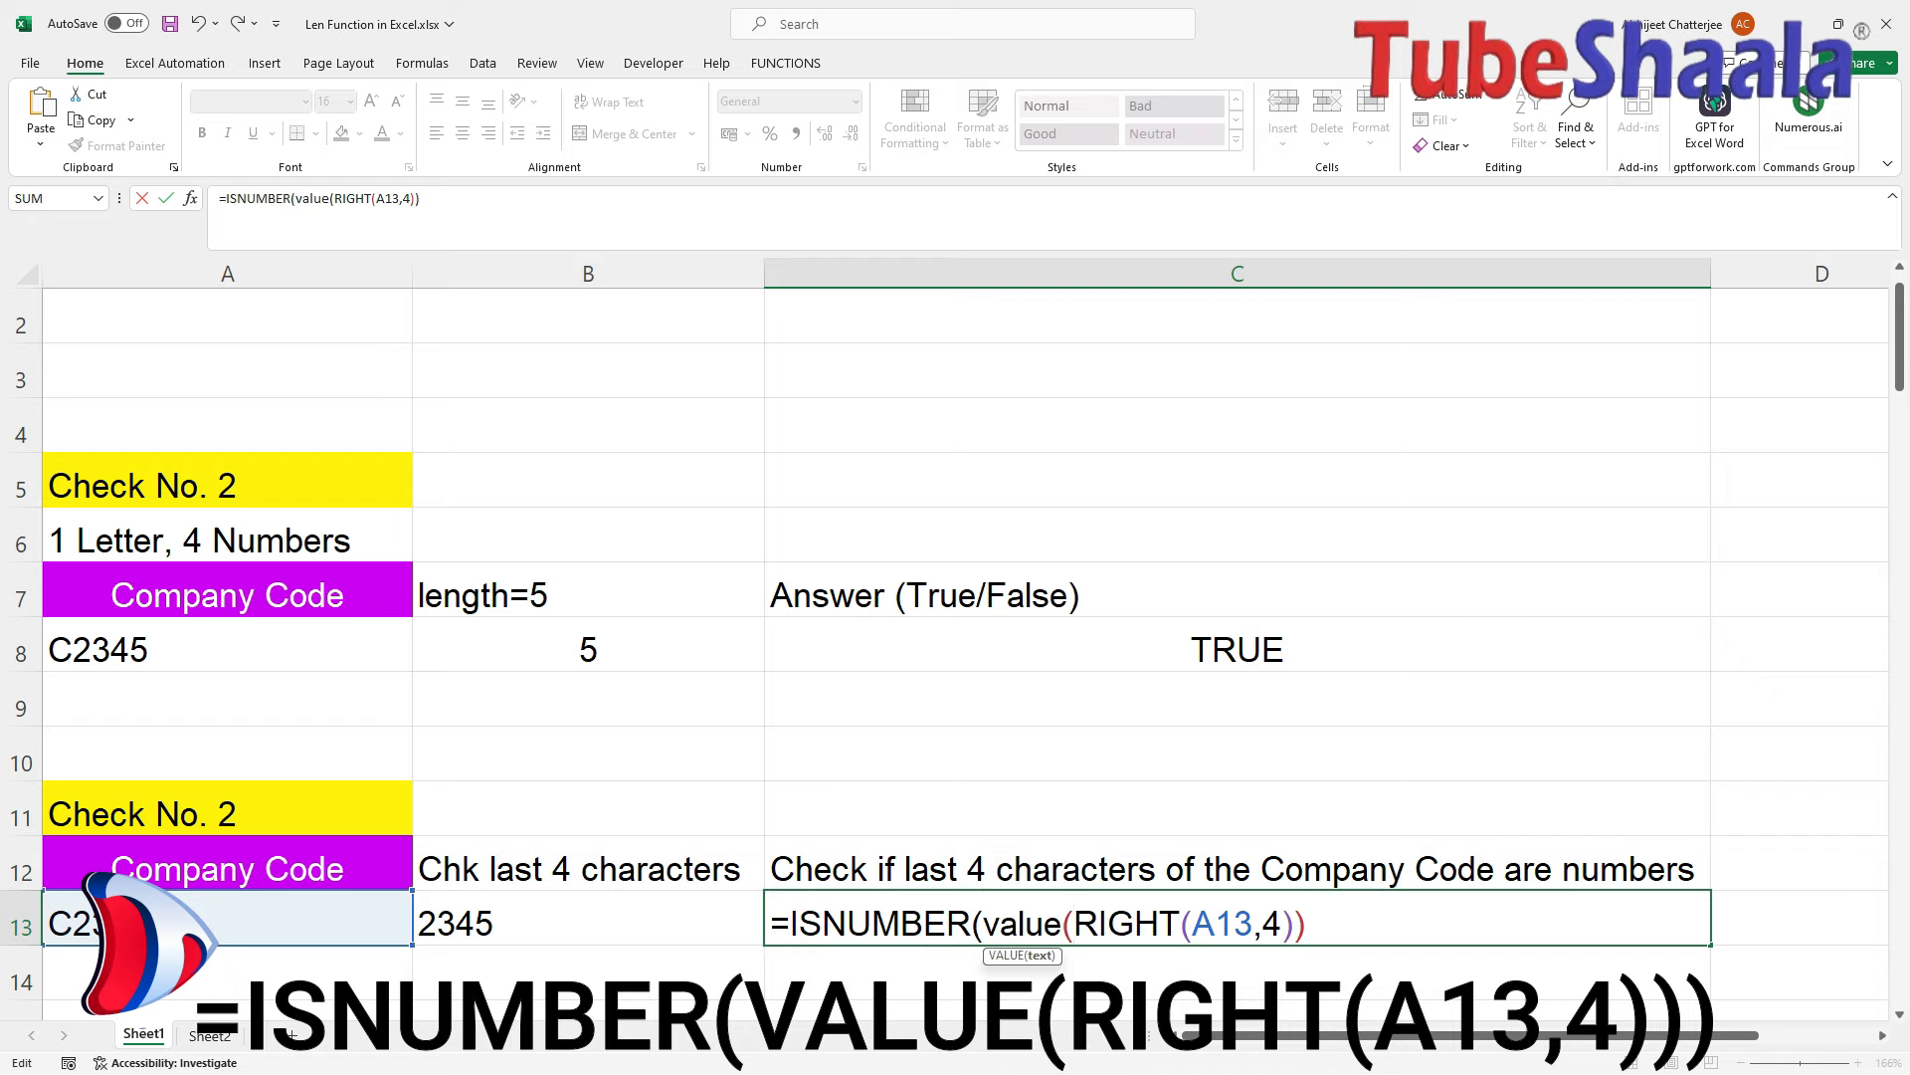
key(Right)
key(Right)
key(Right)
key(Right)
key(Right)
key(Right)
key(Right)
key(Right)
key(Right)
key(Right)
key(Right)
text())
key(End)
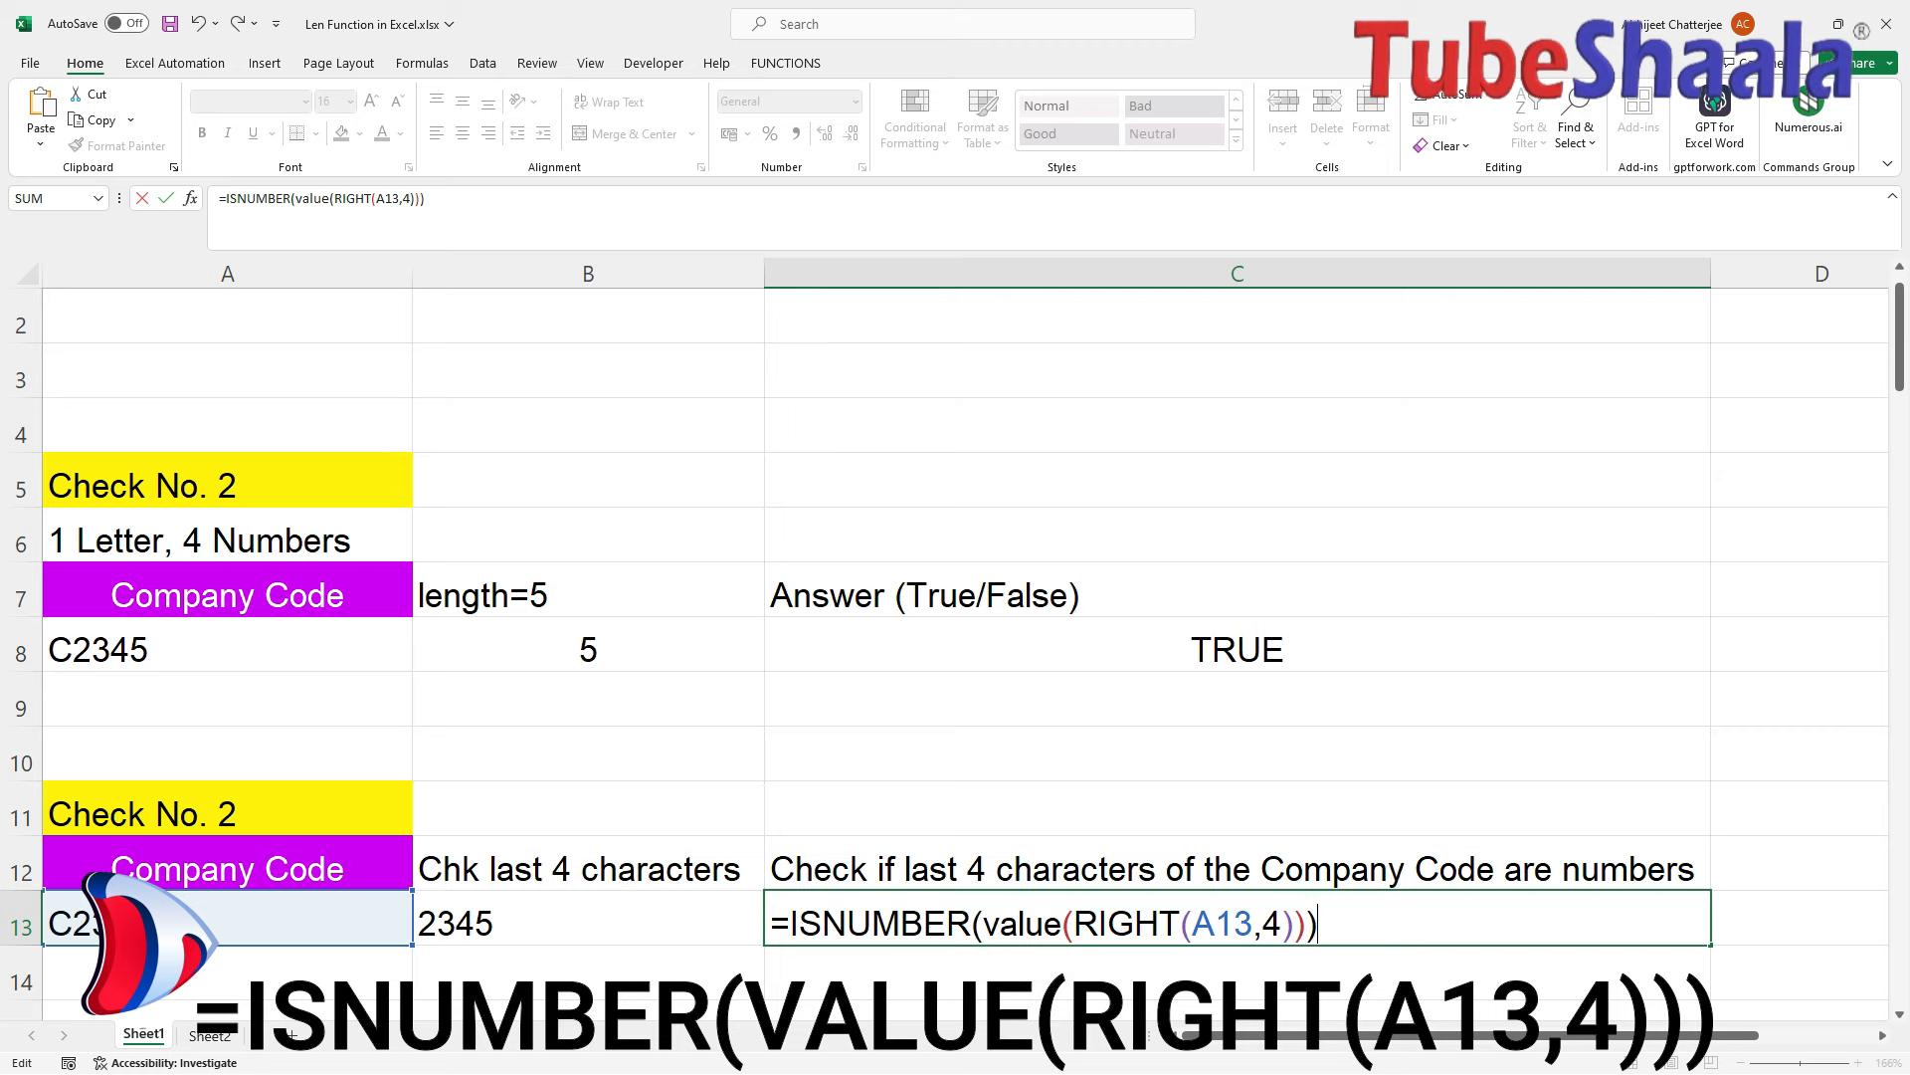
key(Return)
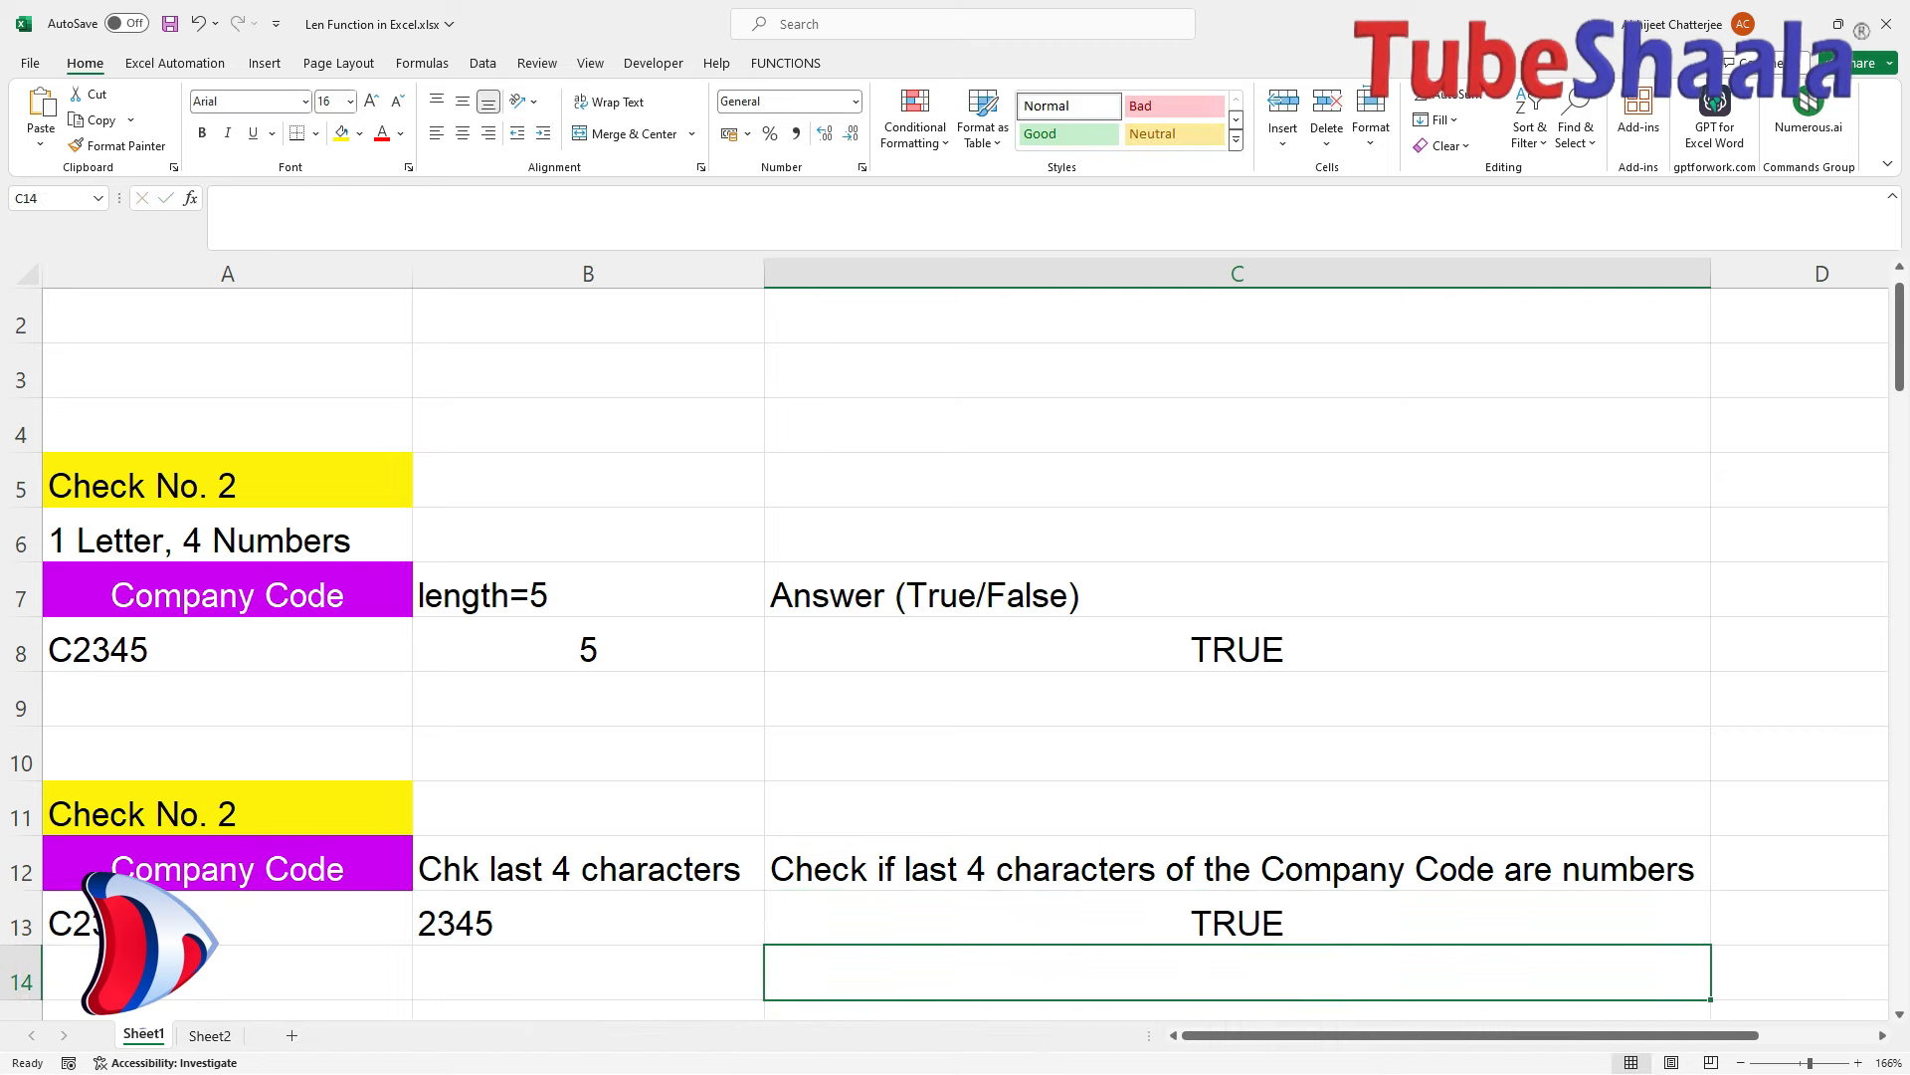
scroll(956, 647, down, 2)
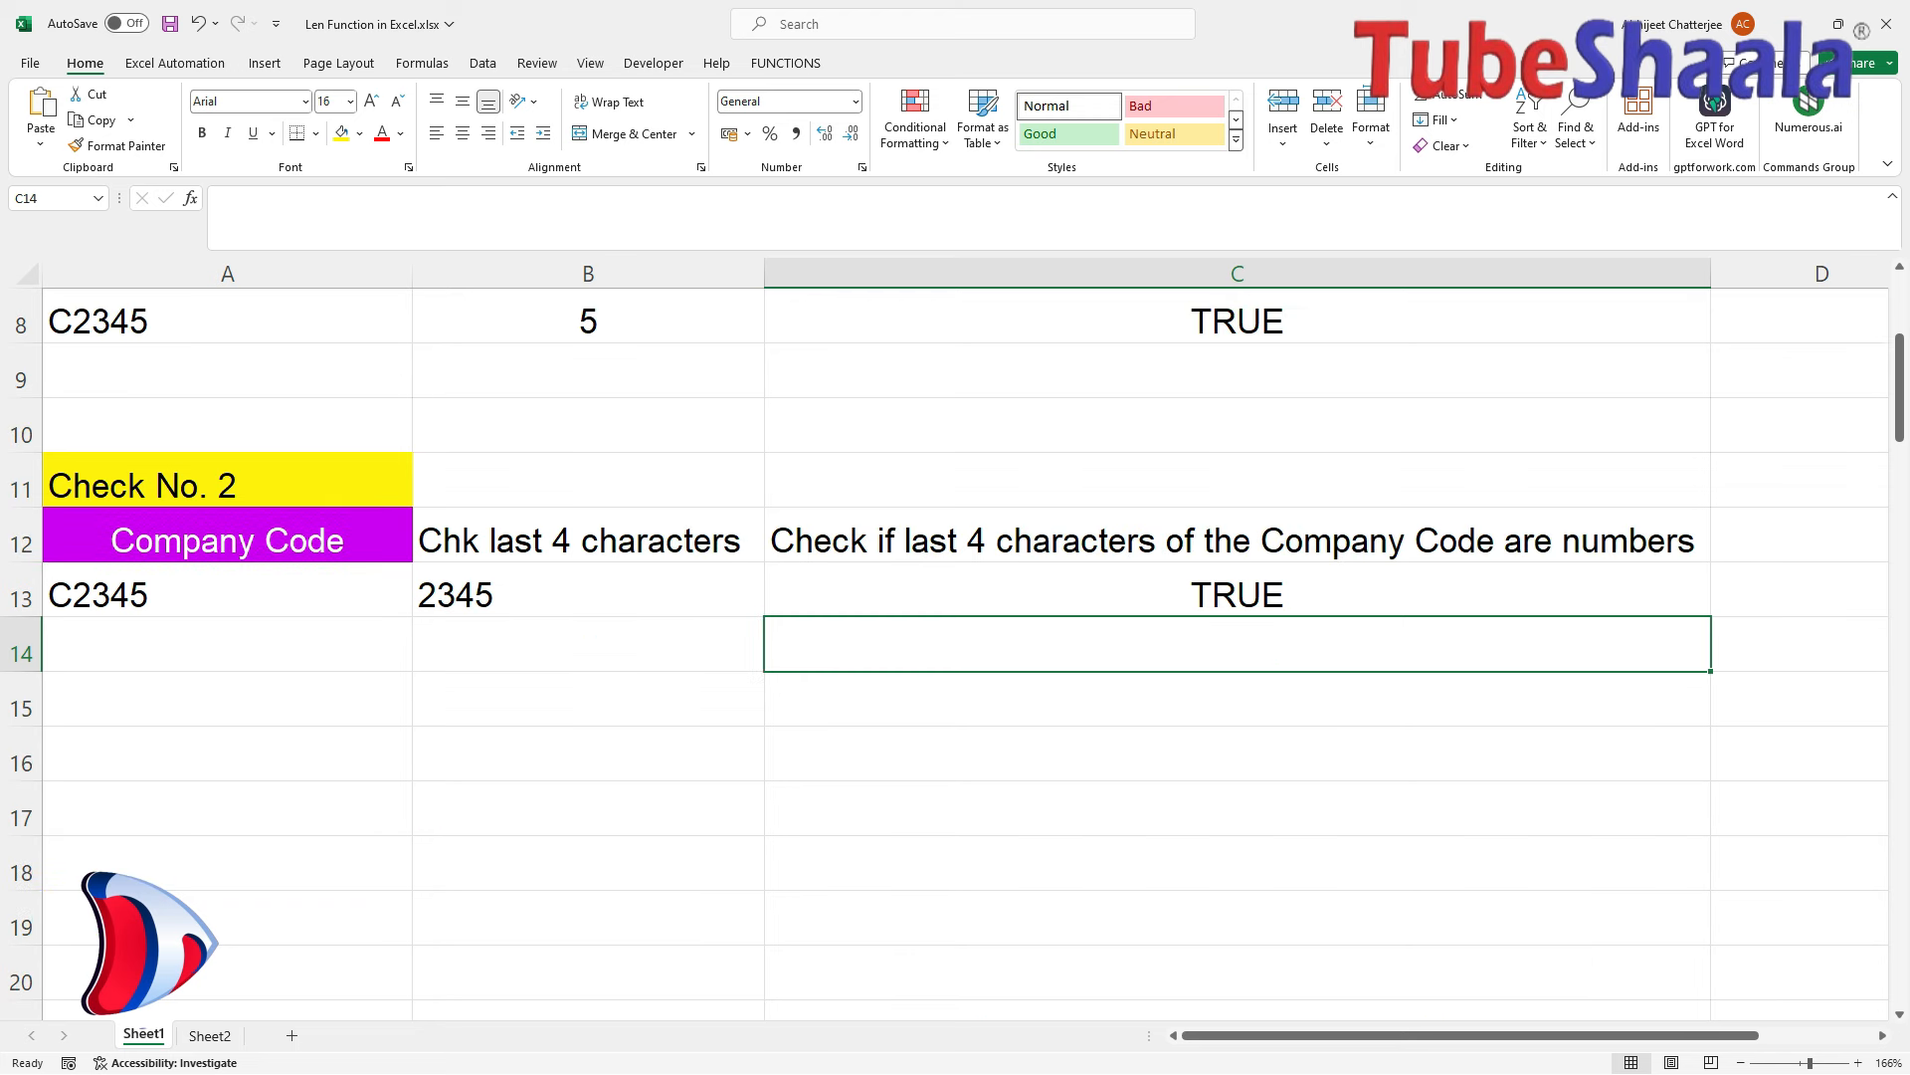
scroll(955, 647, up, 1)
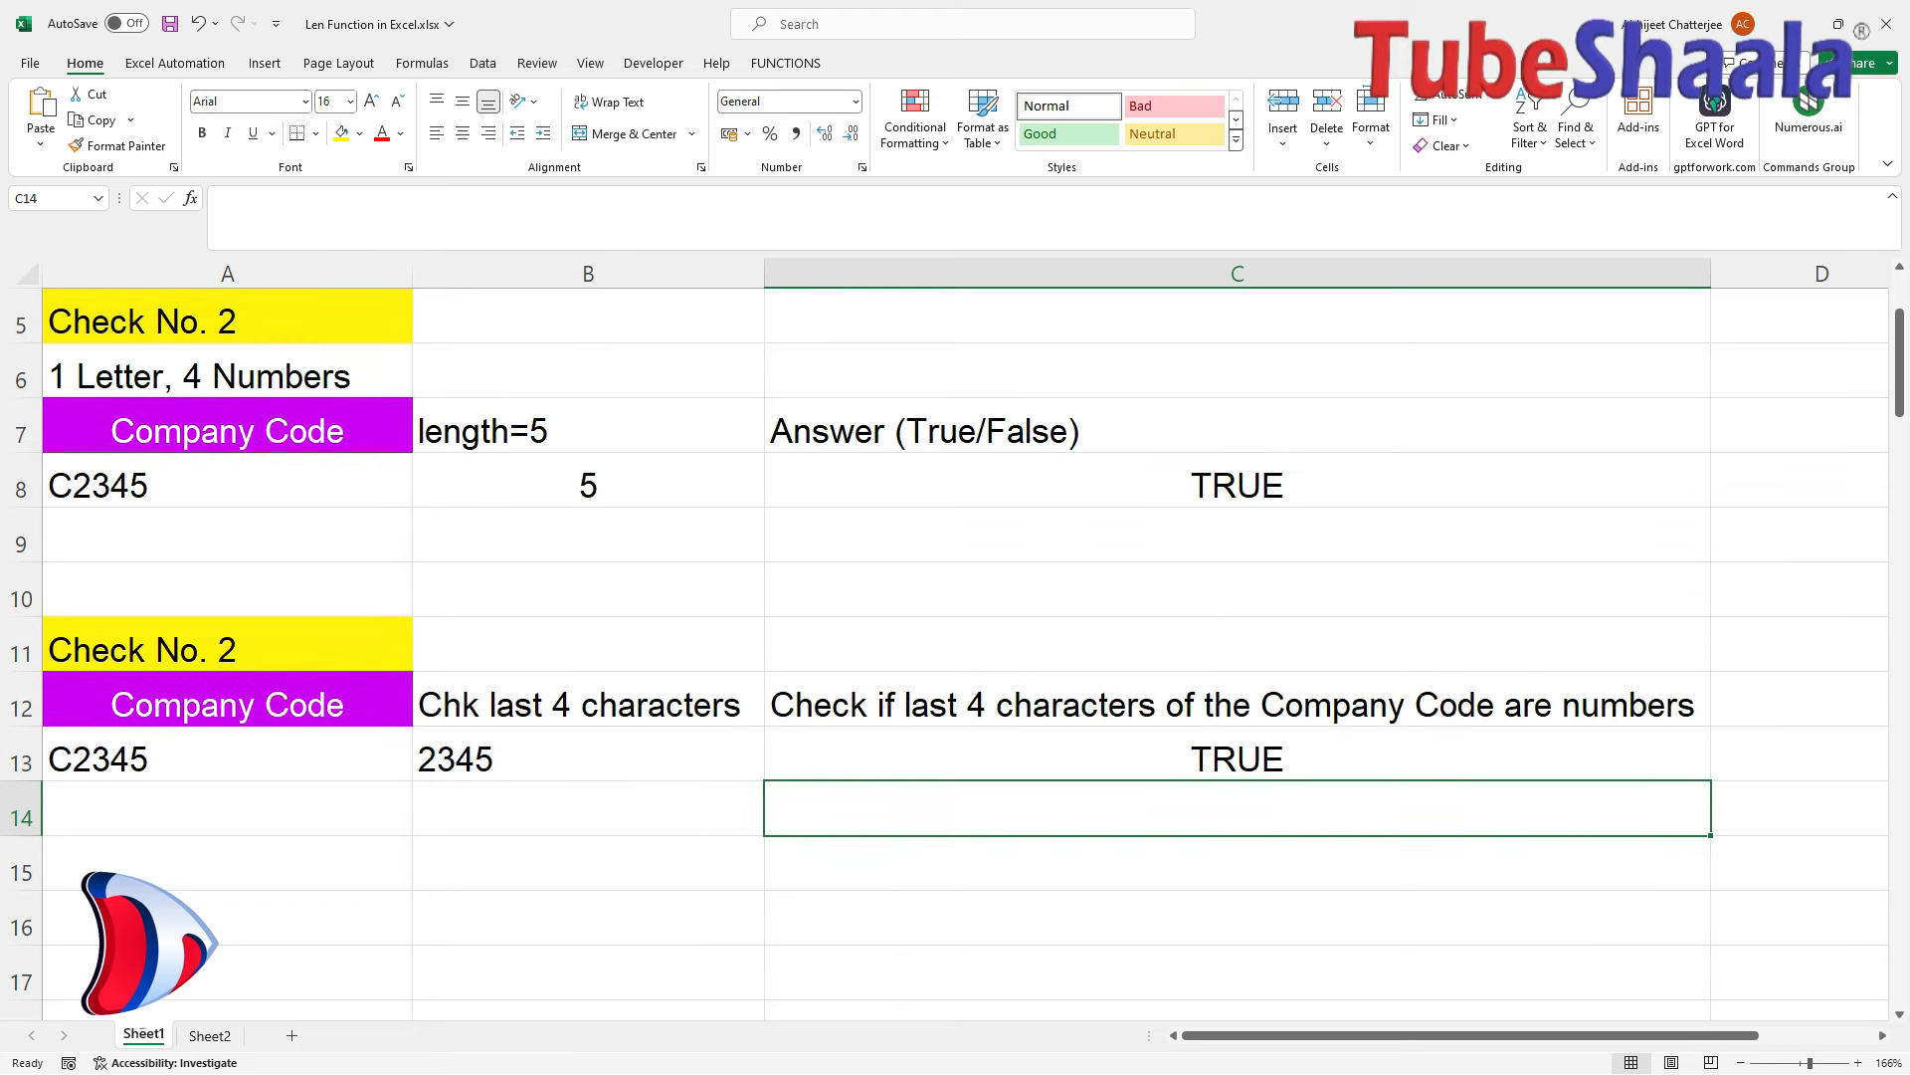